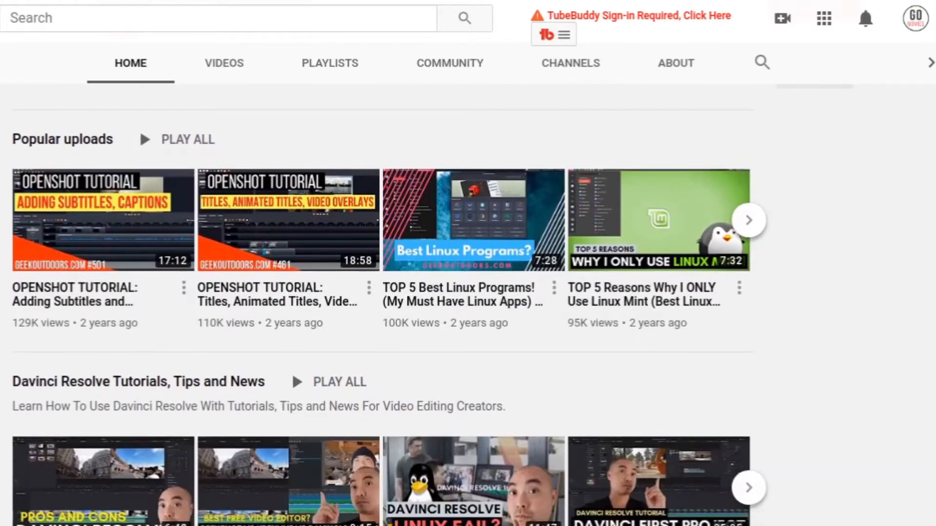
- Look through the Geekoutdoors channel home page, from its tutorial sections up to the featured trailer
scroll(390, 305, down, 3)
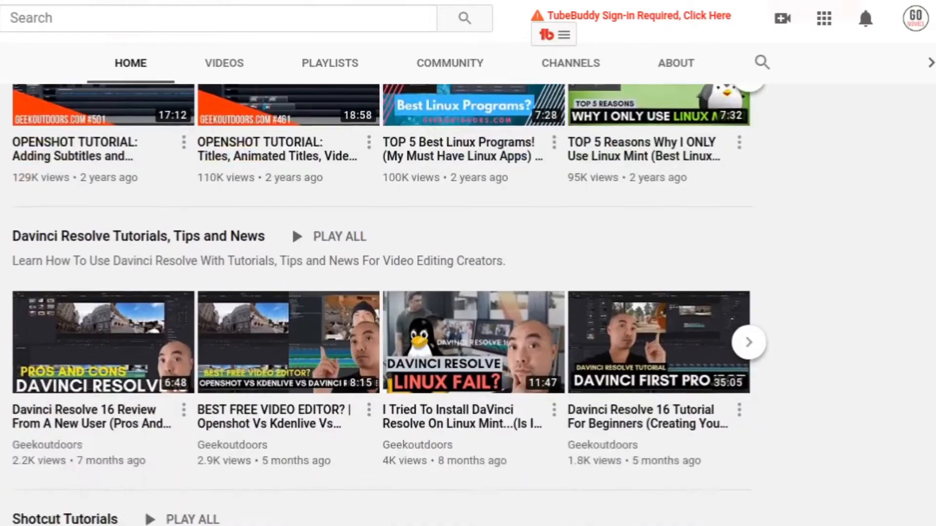
scroll(390, 304, up, 14)
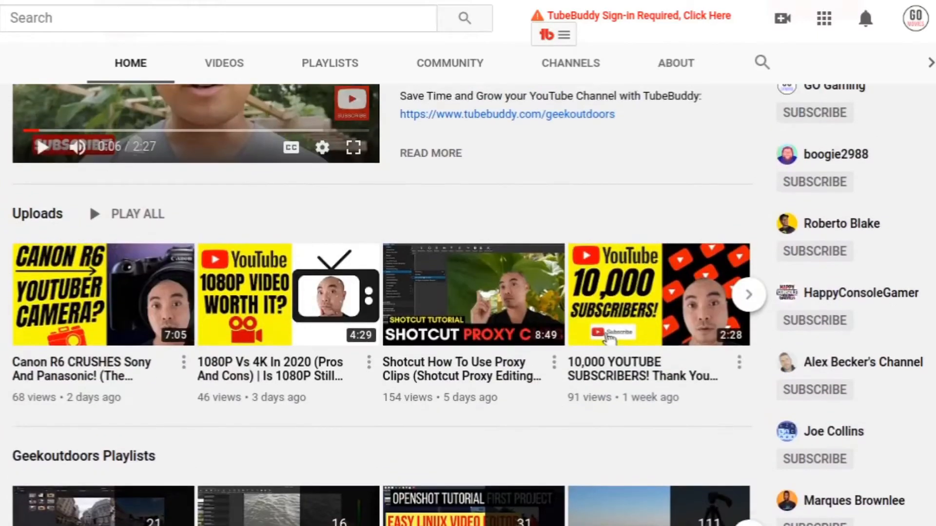
scroll(390, 304, up, 2)
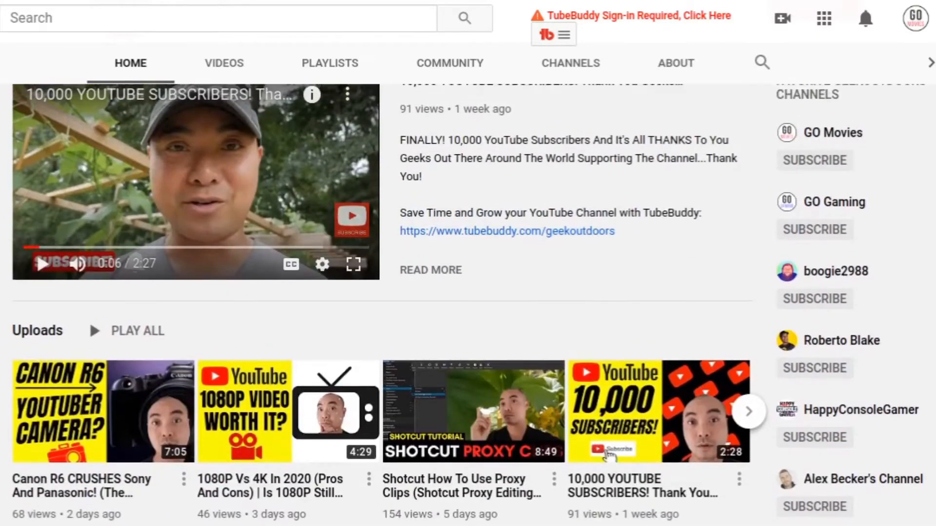
scroll(390, 304, up, 1)
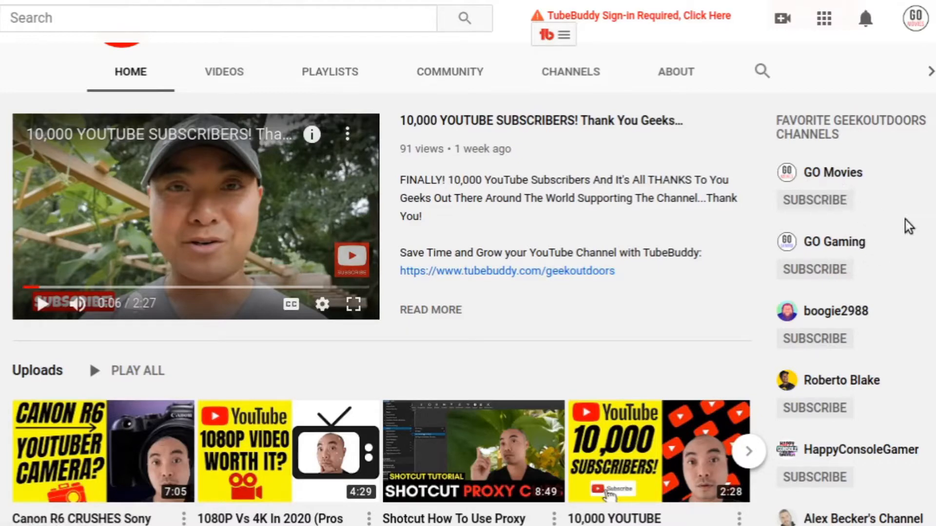
scroll(468, 282, up, 5)
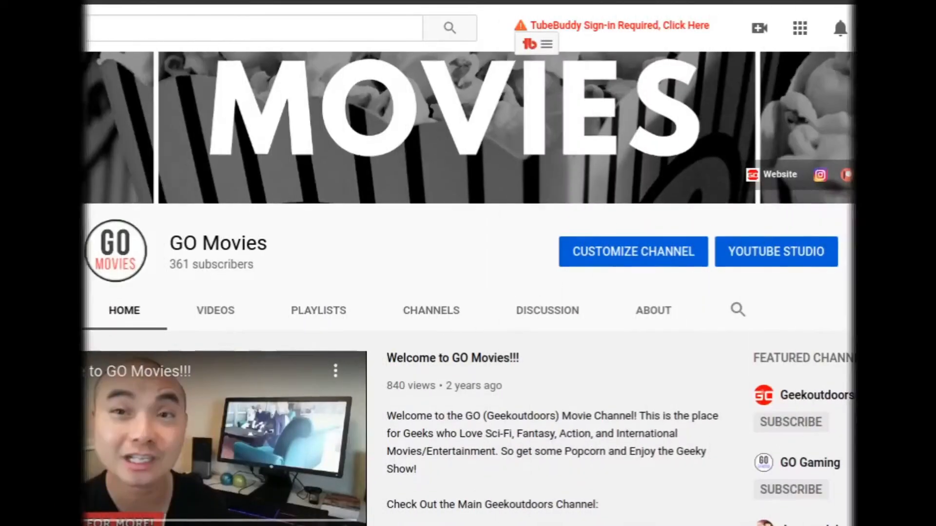
- Look over the GO Movies channel home page, including its welcome trailer, Uploads row and featured channels
scroll(468, 263, down, 4)
scroll(468, 263, down, 1)
scroll(468, 264, up, 2)
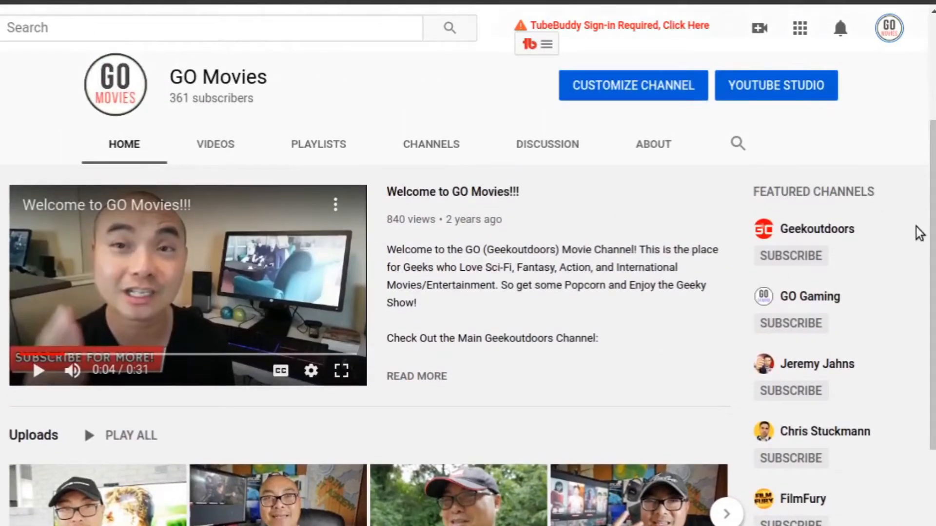
scroll(919, 233, down, 2)
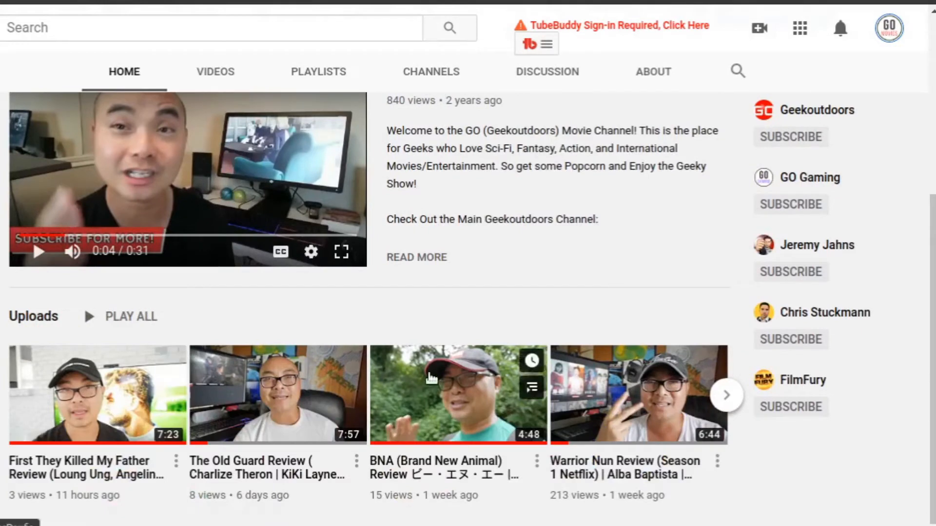
scroll(468, 264, up, 3)
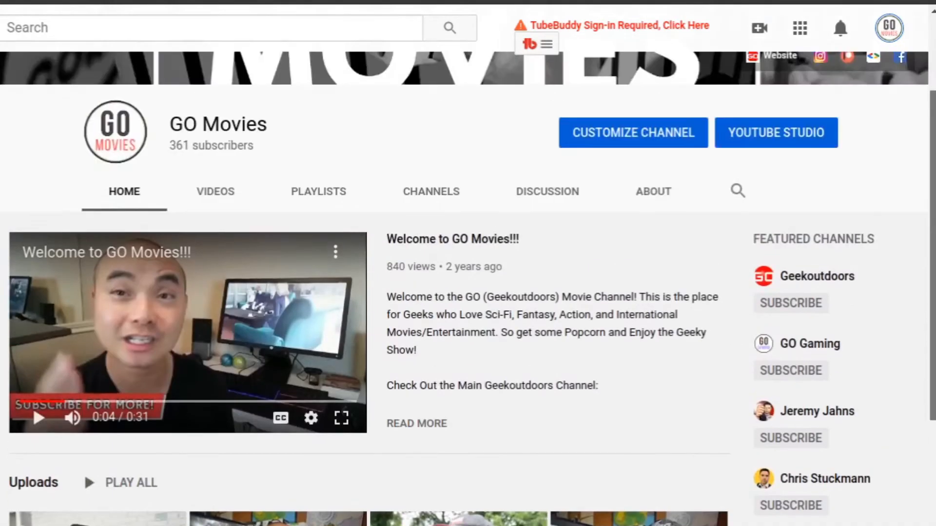
scroll(894, 179, up, 2)
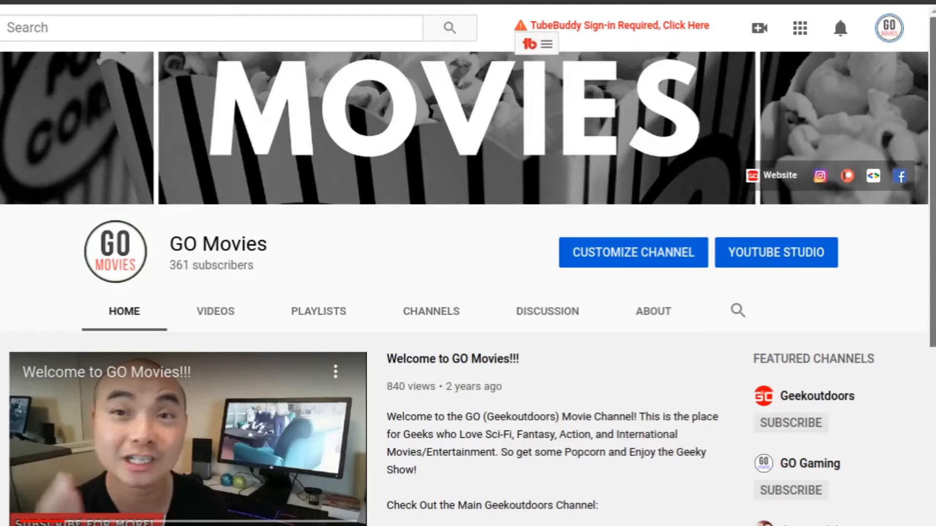
scroll(908, 240, down, 1)
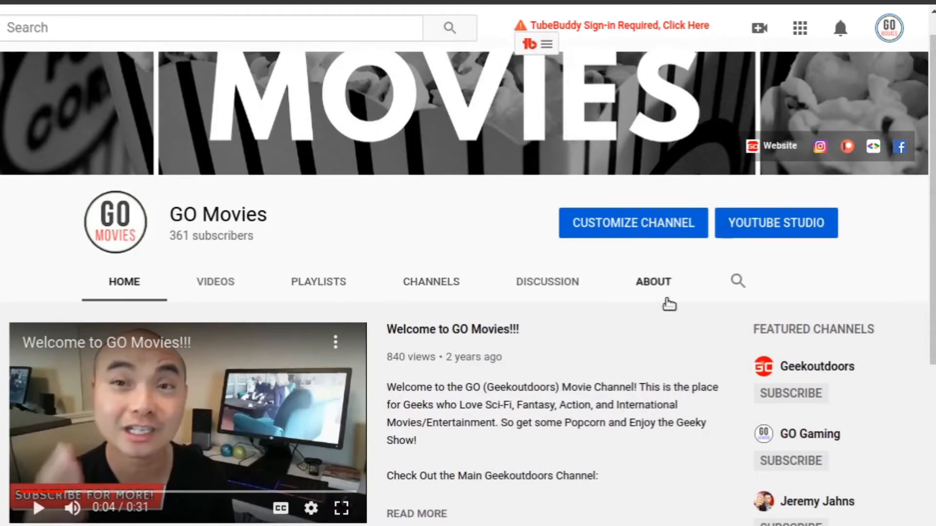
- Open customization of the GO Movies channel and make the First They Killed My Father review the trailer for new visitors
click(609, 224)
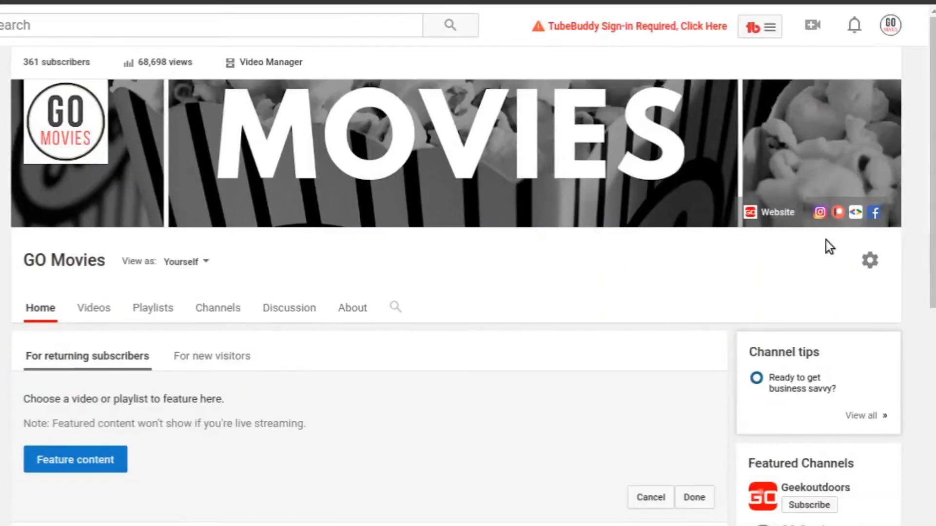
scroll(641, 250, down, 3)
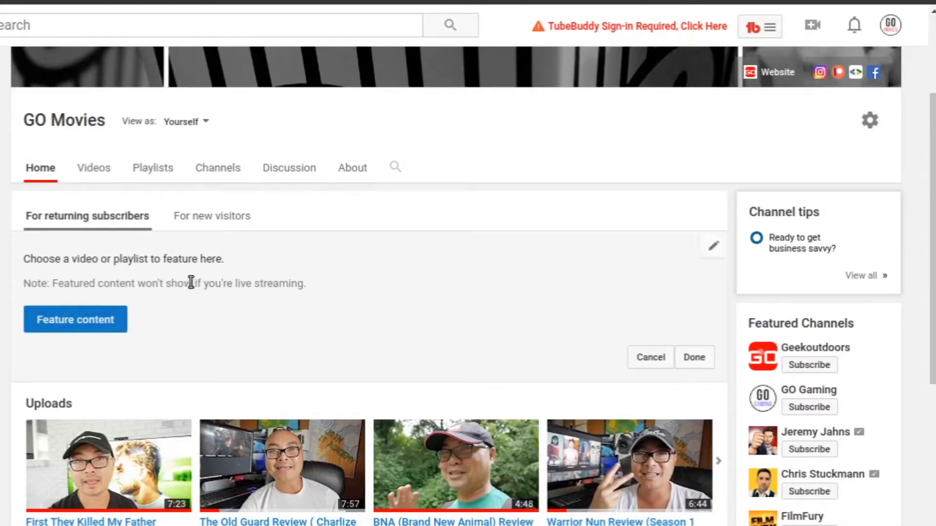
click(199, 221)
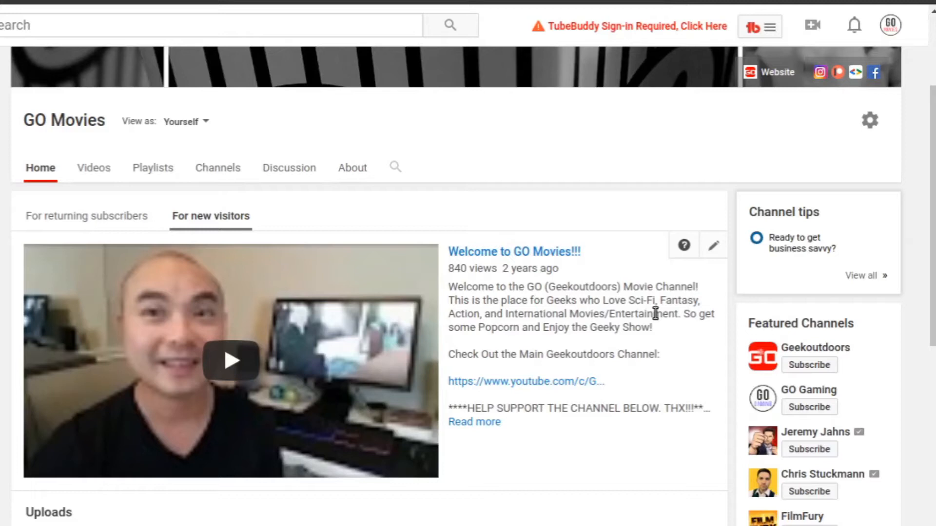
click(715, 247)
click(687, 276)
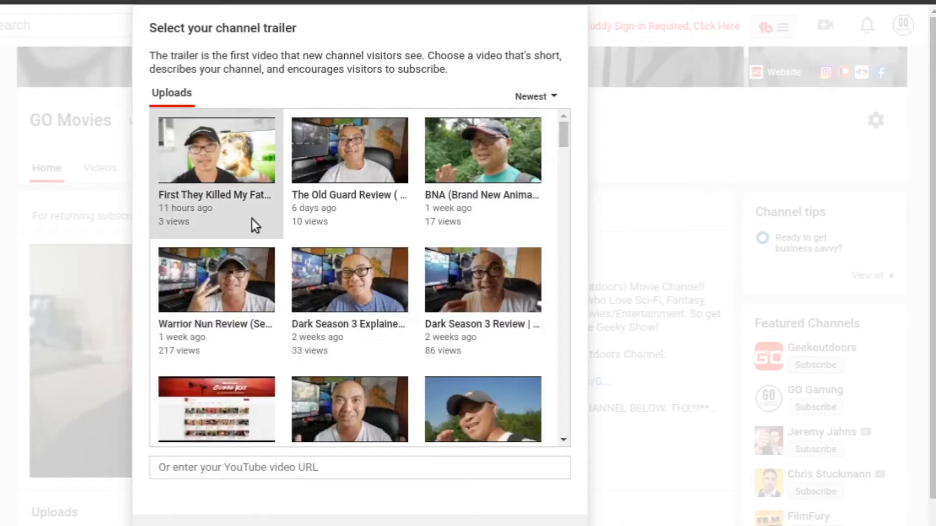
click(221, 196)
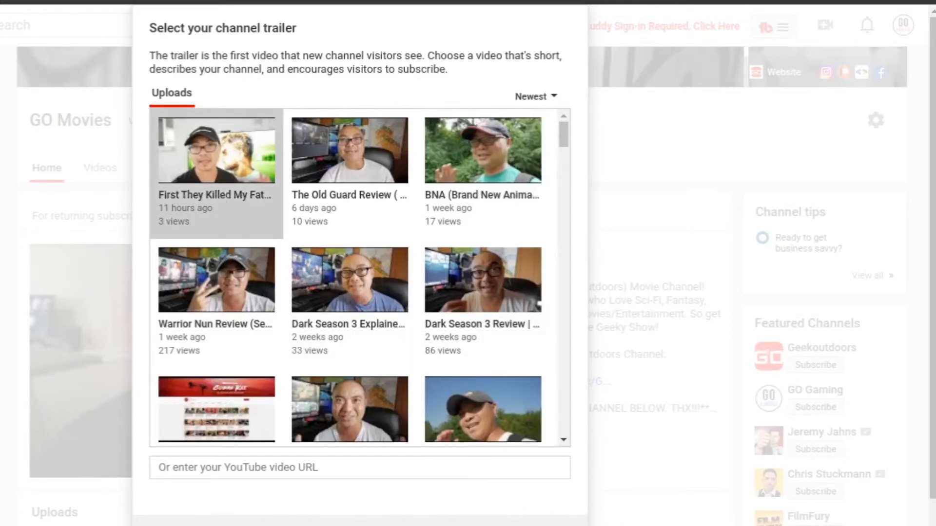
click(548, 525)
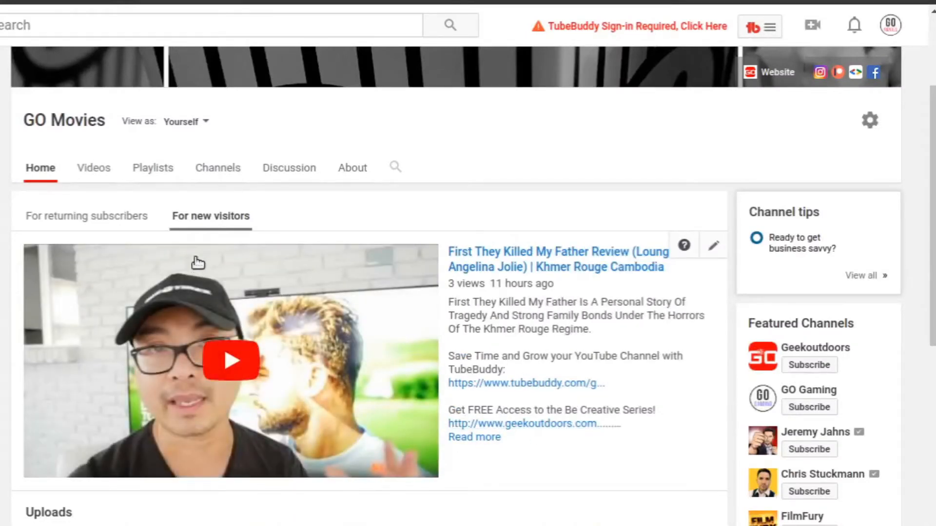
- Feature The Old Guard Review for returning subscribers without a heading and save the change
click(101, 222)
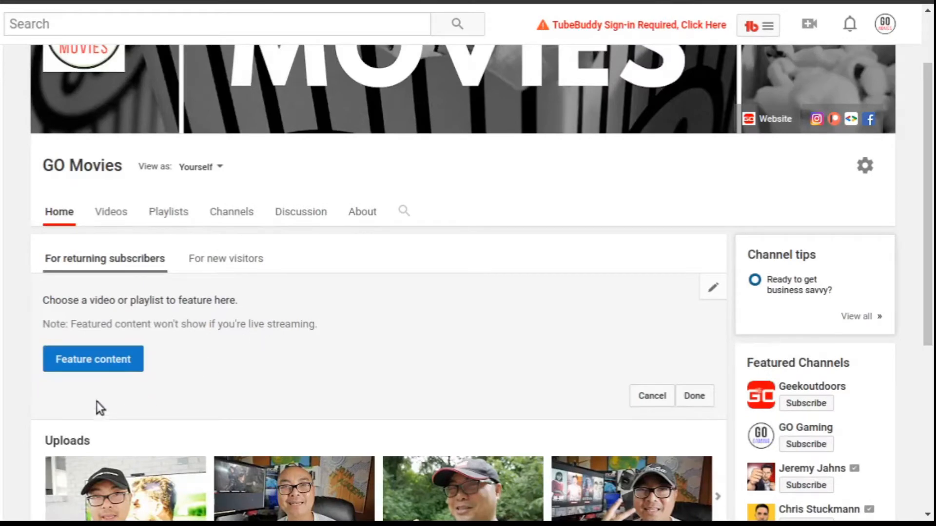
click(104, 362)
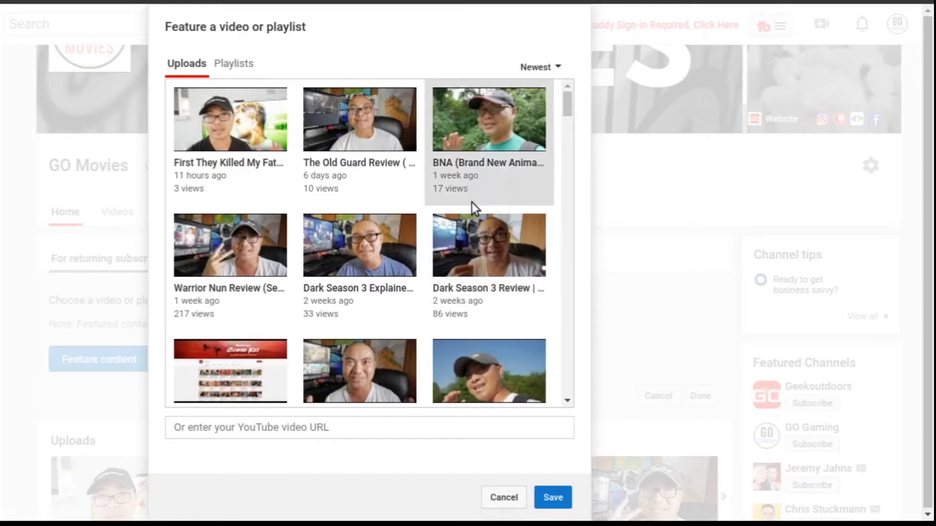
click(364, 133)
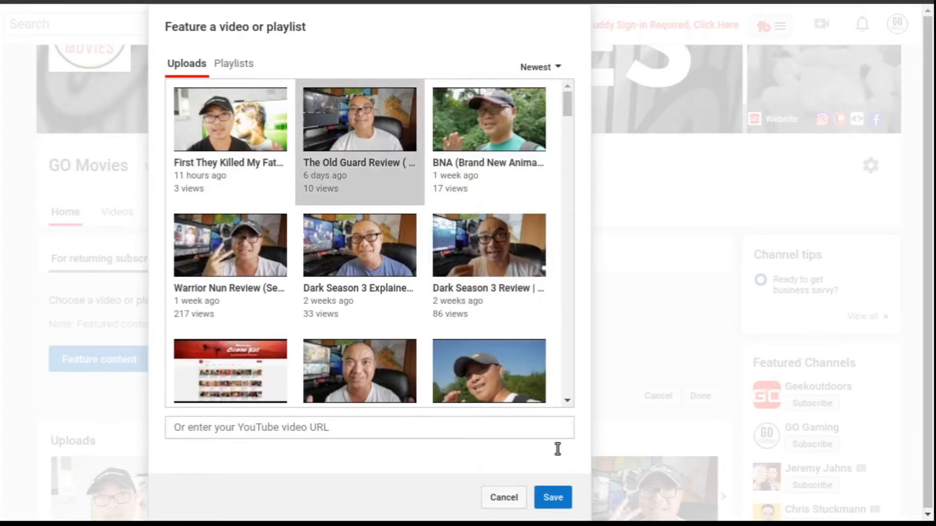
click(561, 493)
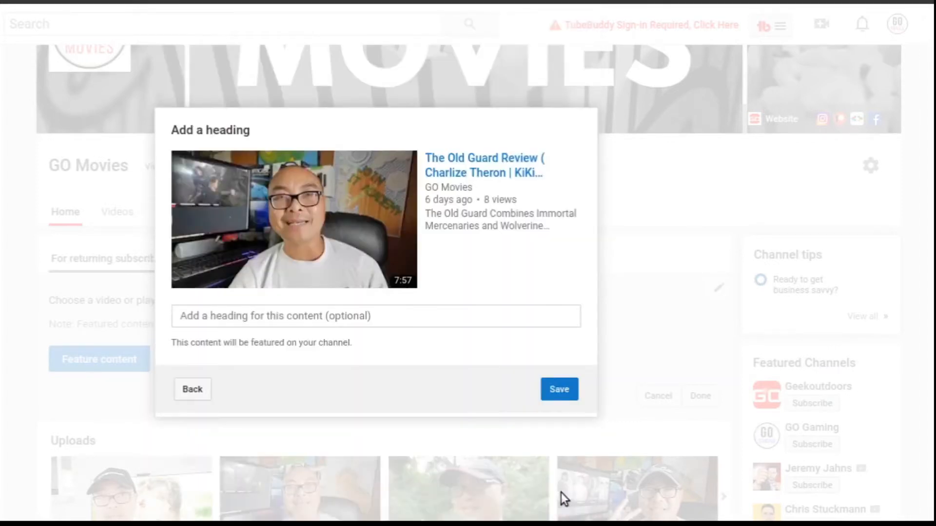
click(560, 389)
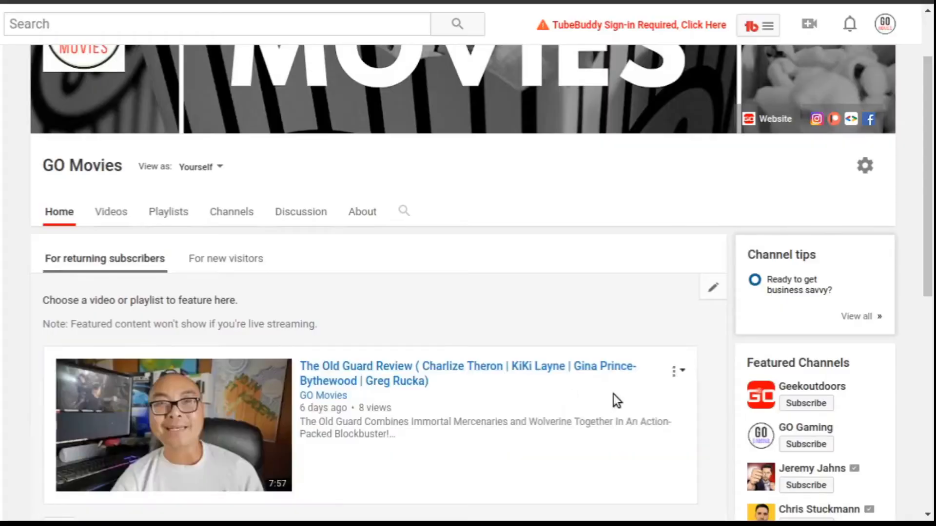
scroll(932, 275, down, 3)
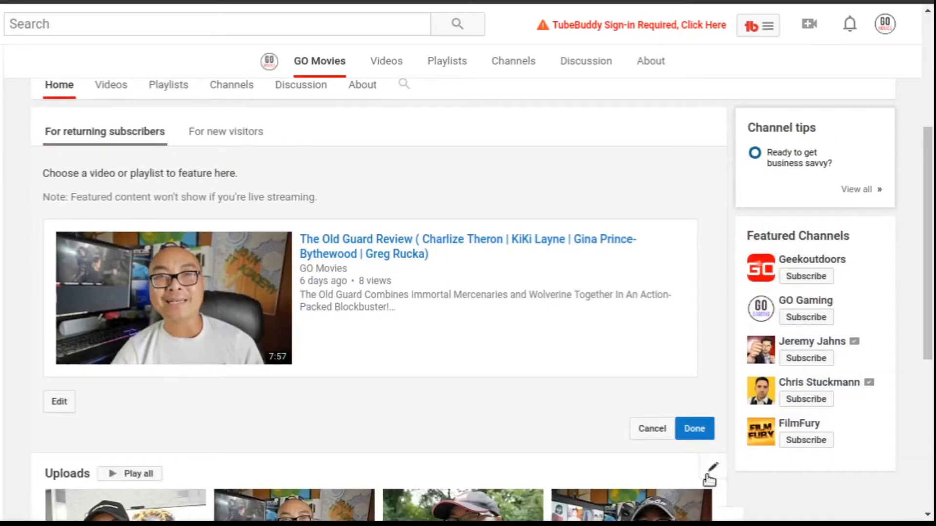
click(695, 429)
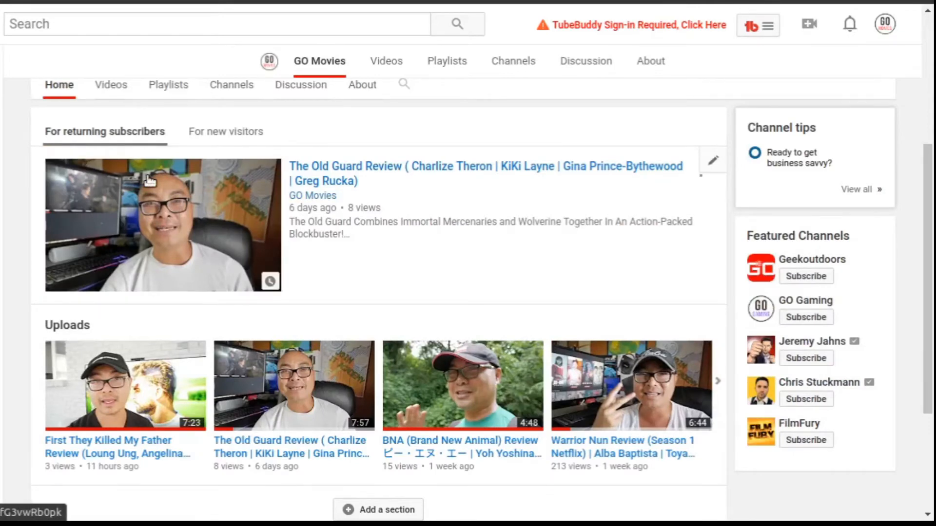
click(238, 140)
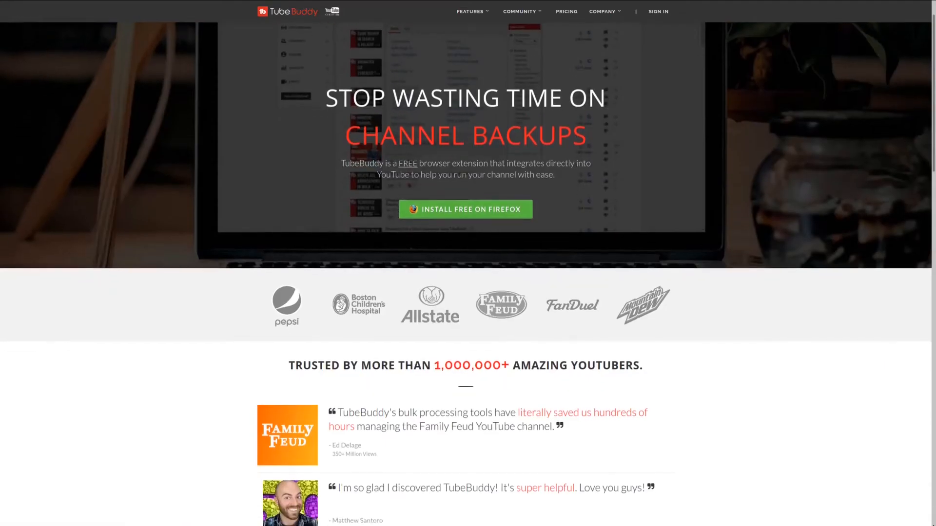
- Look through the TubeBuddy website's testimonials and overview of its tools within YouTube
scroll(466, 274, down, 2)
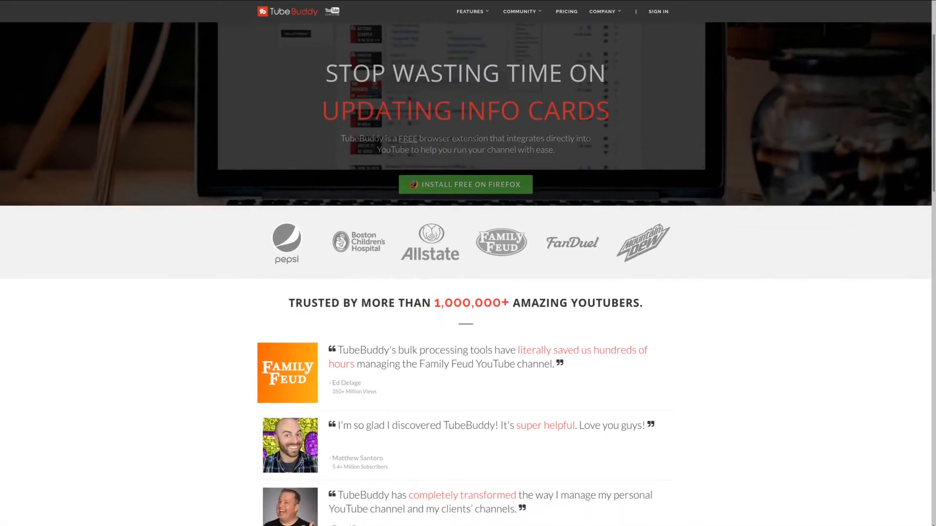
scroll(466, 274, down, 3)
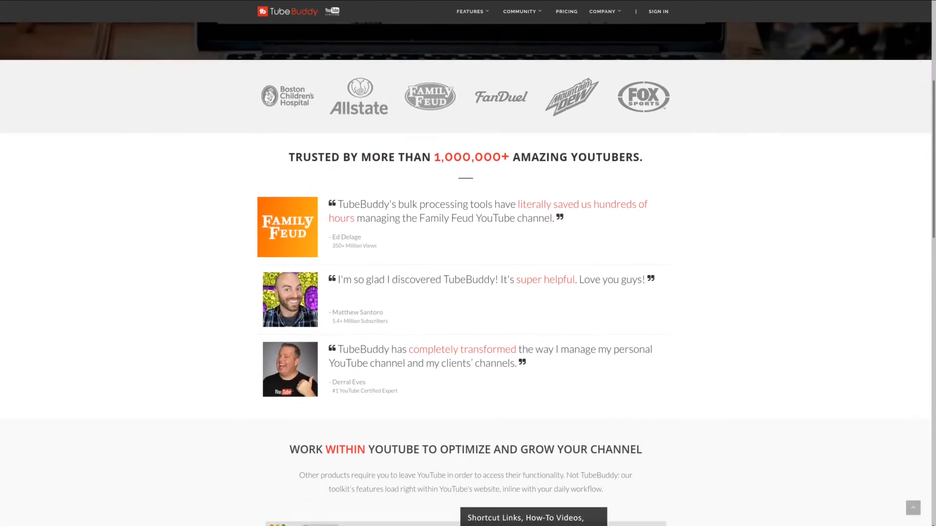
scroll(465, 274, down, 2)
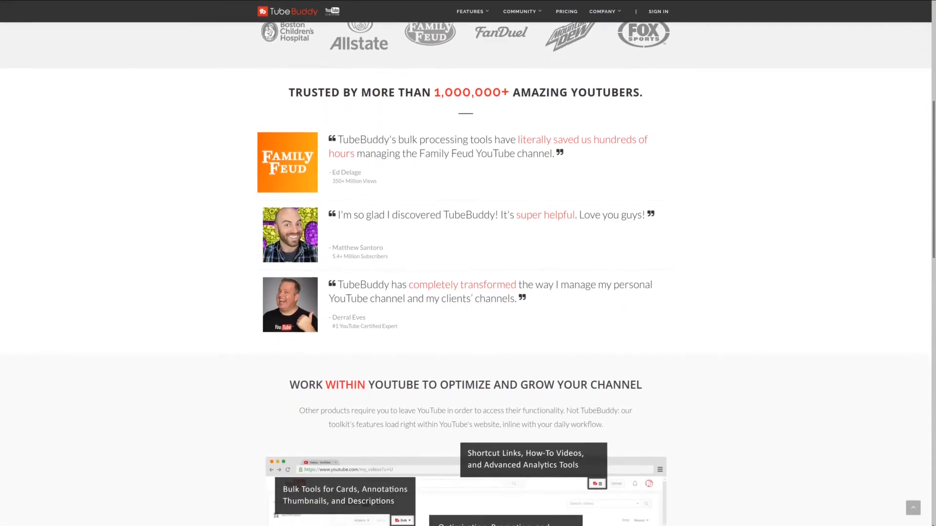
scroll(465, 274, down, 2)
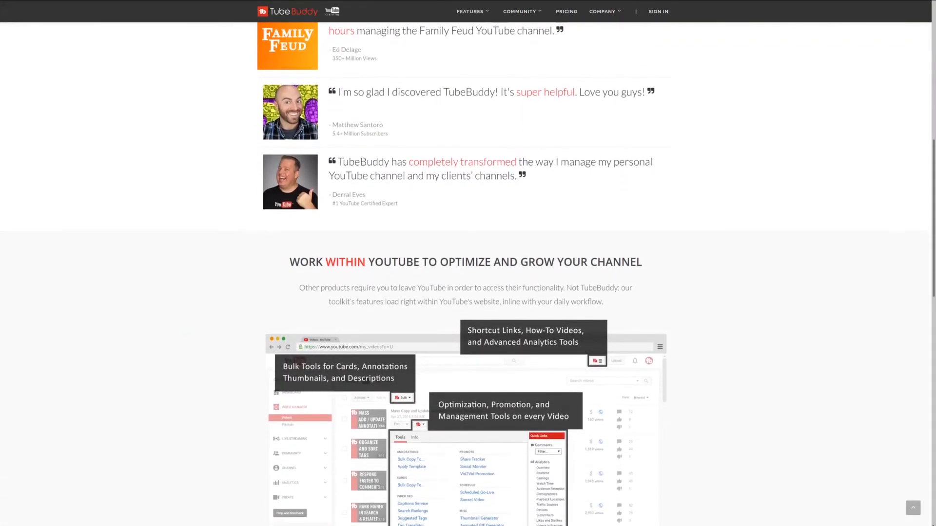
scroll(466, 274, down, 2)
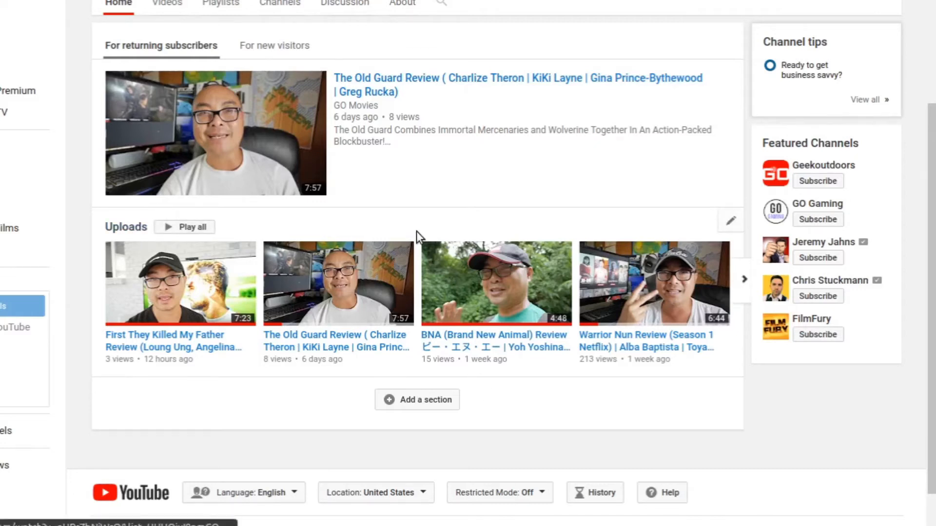
- Check the layout options of the channel's Uploads section and leave its editing without saving
click(729, 226)
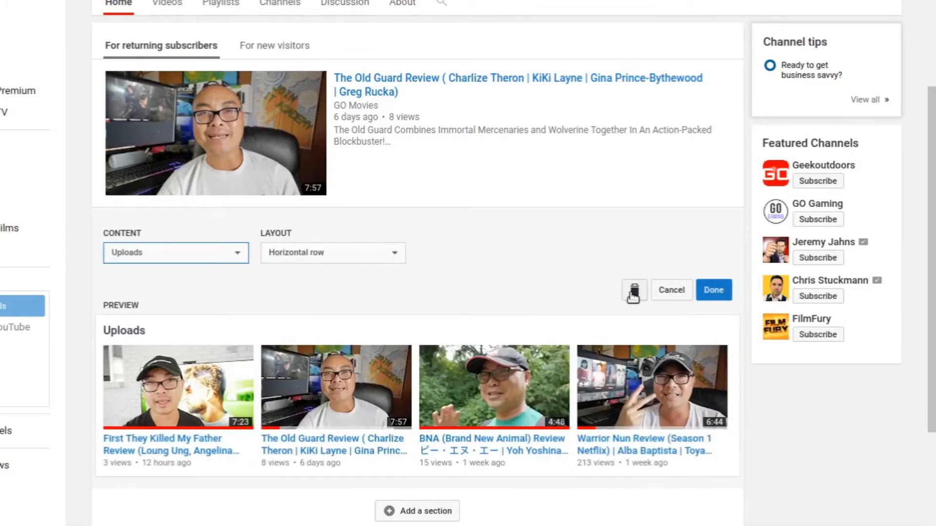
click(338, 259)
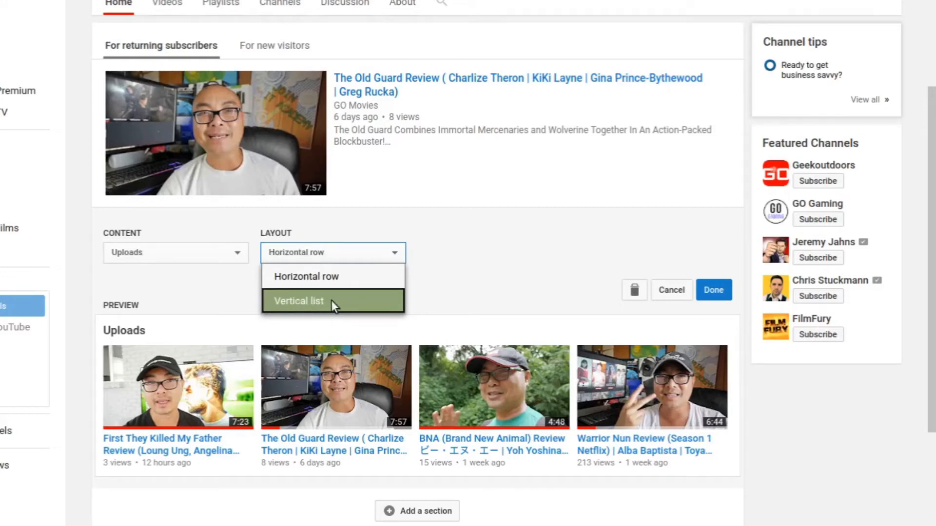
click(421, 267)
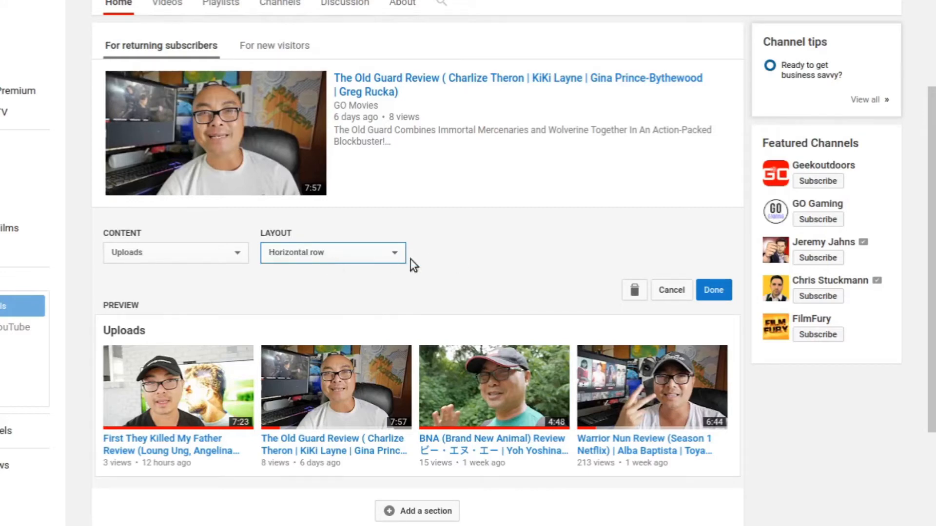
click(673, 291)
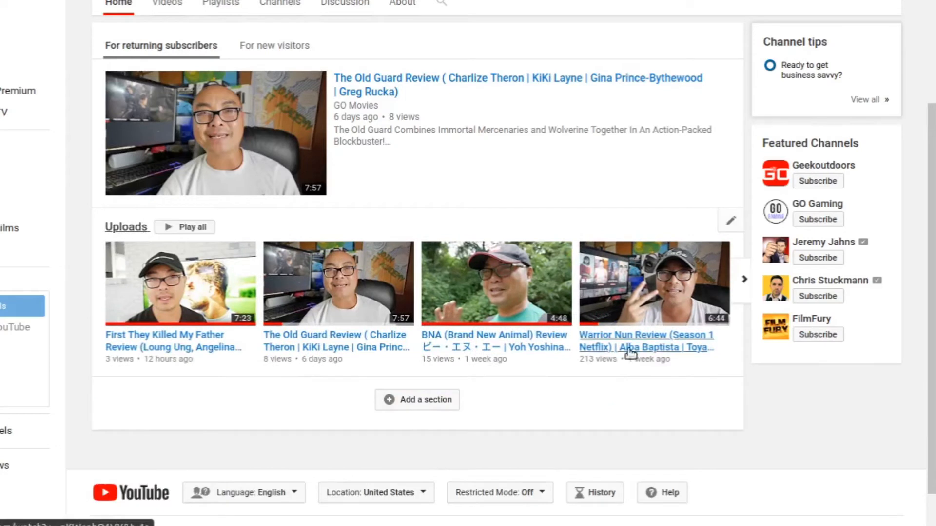
click(439, 402)
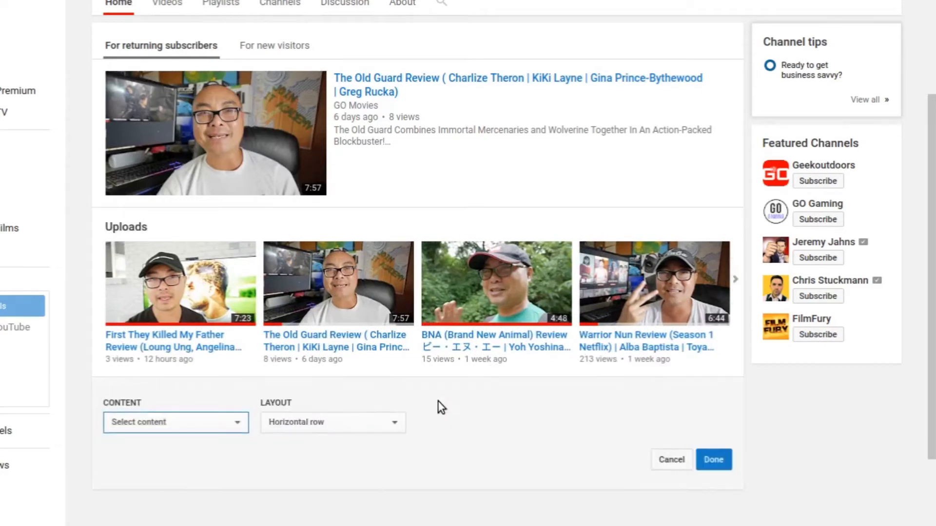
click(170, 421)
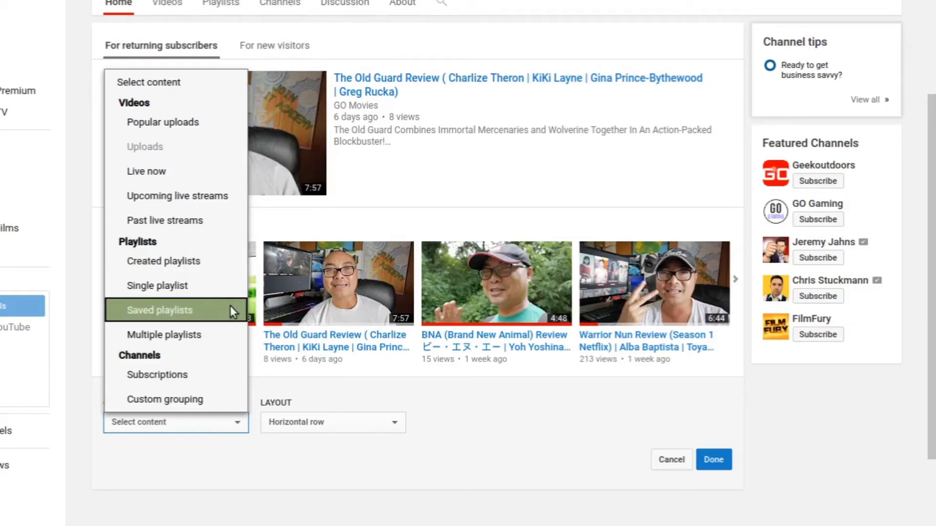
click(175, 257)
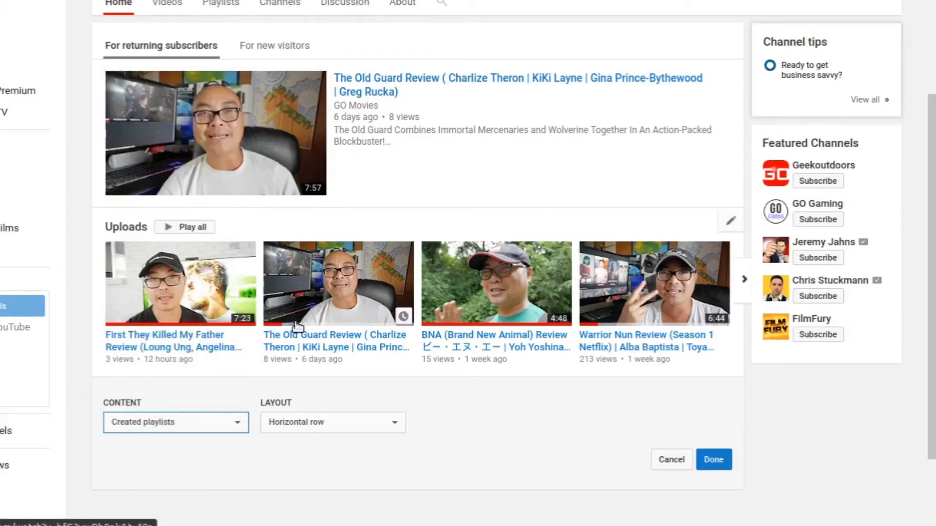
scroll(923, 343, down, 4)
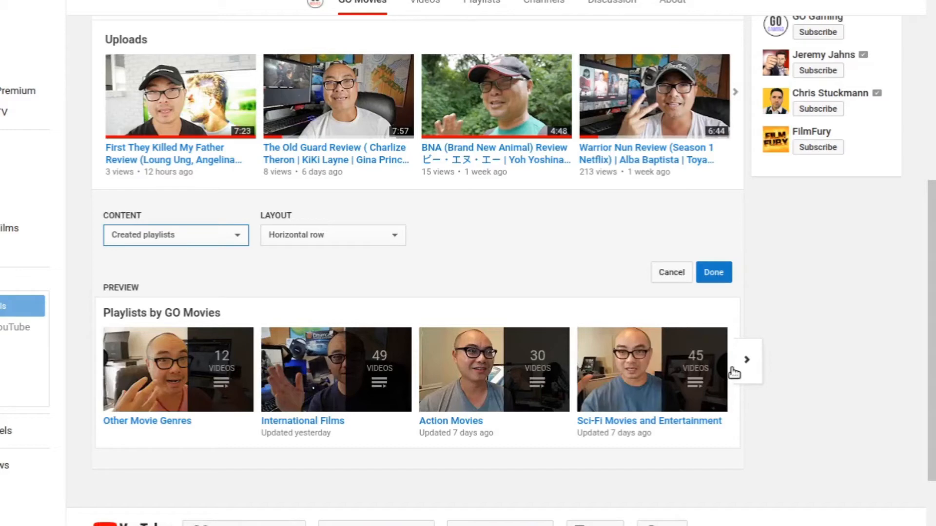
click(668, 274)
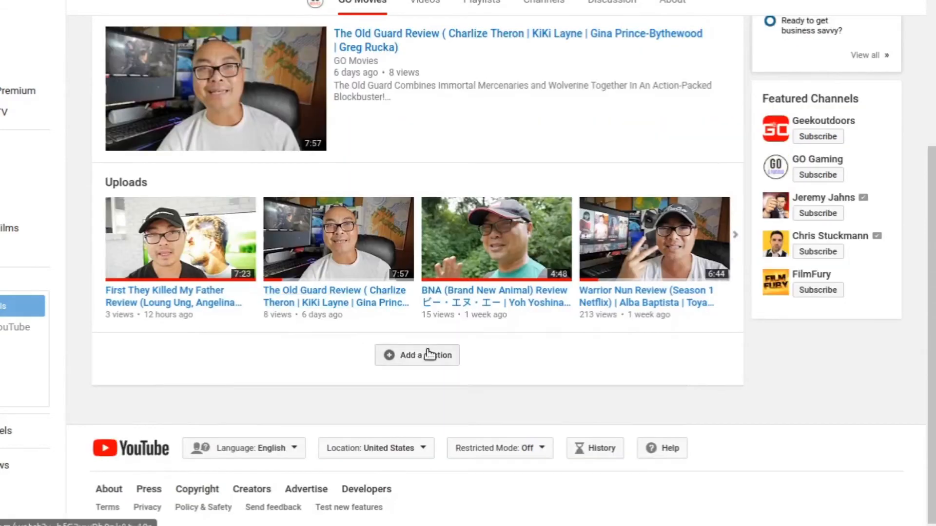
- Add a home page section with the single playlist Anime Movies and Entertainment from My Playlists in a horizontal row
click(424, 354)
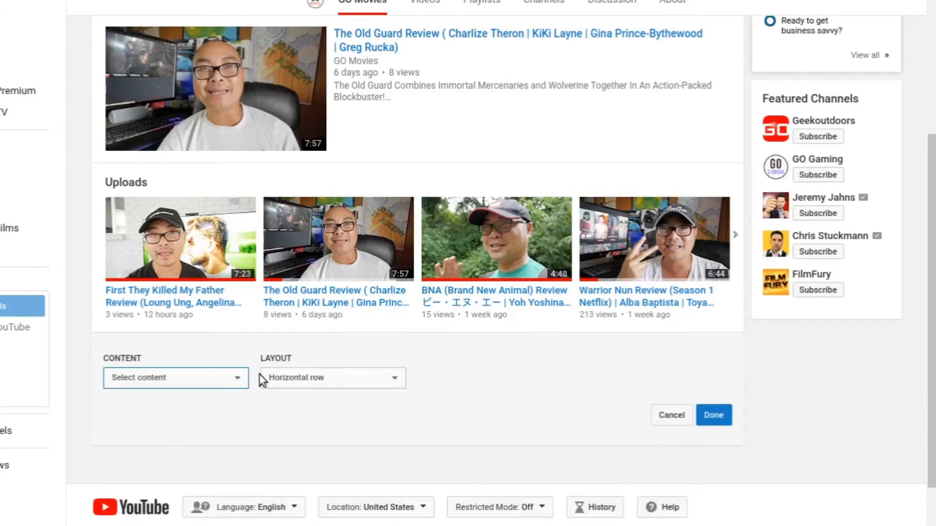
click(215, 378)
click(177, 239)
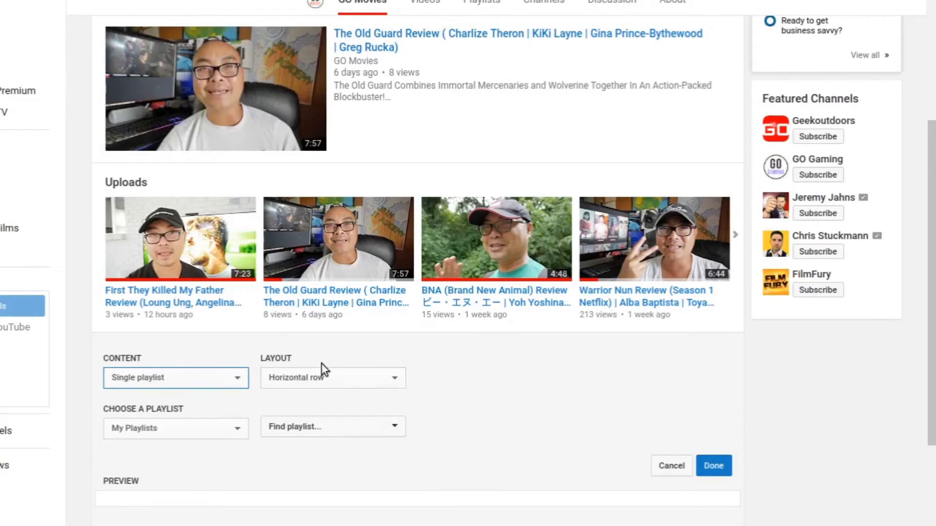
click(223, 428)
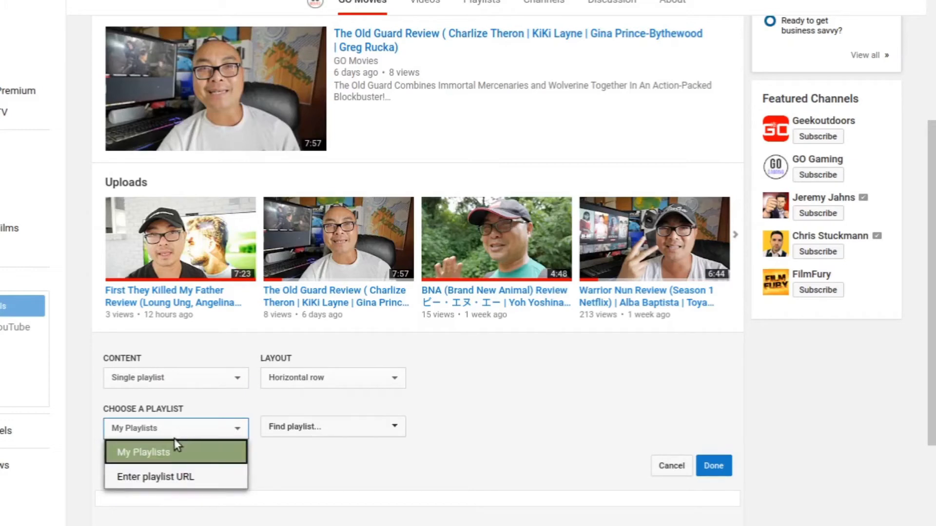
click(331, 428)
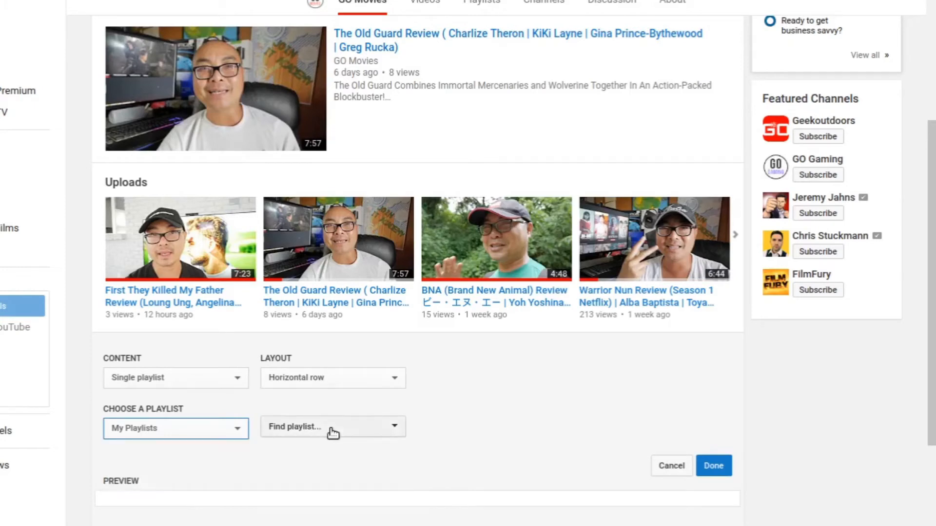
click(332, 429)
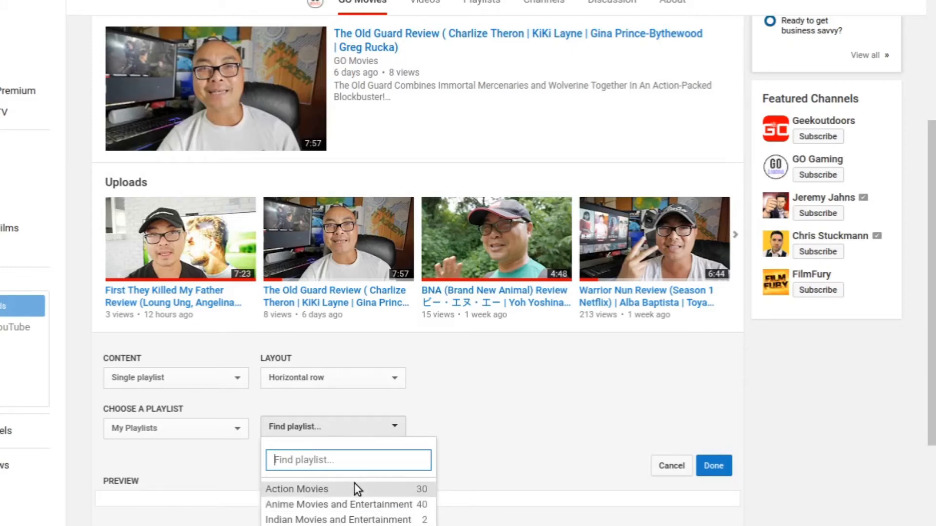
click(348, 504)
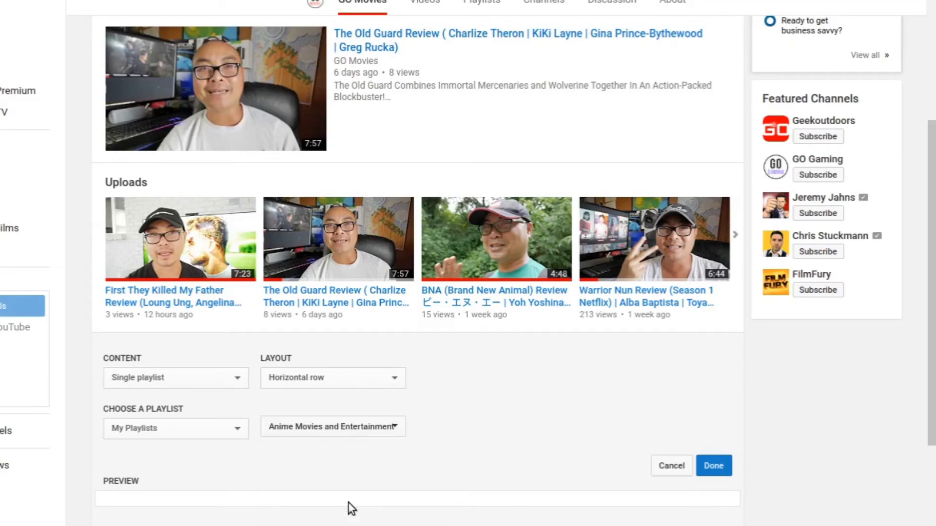
drag(931, 337, 931, 415)
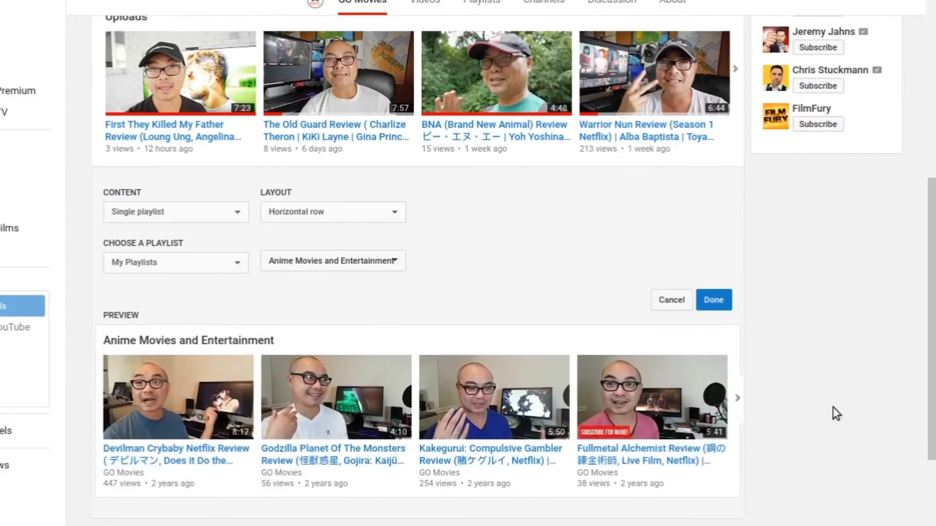
click(711, 300)
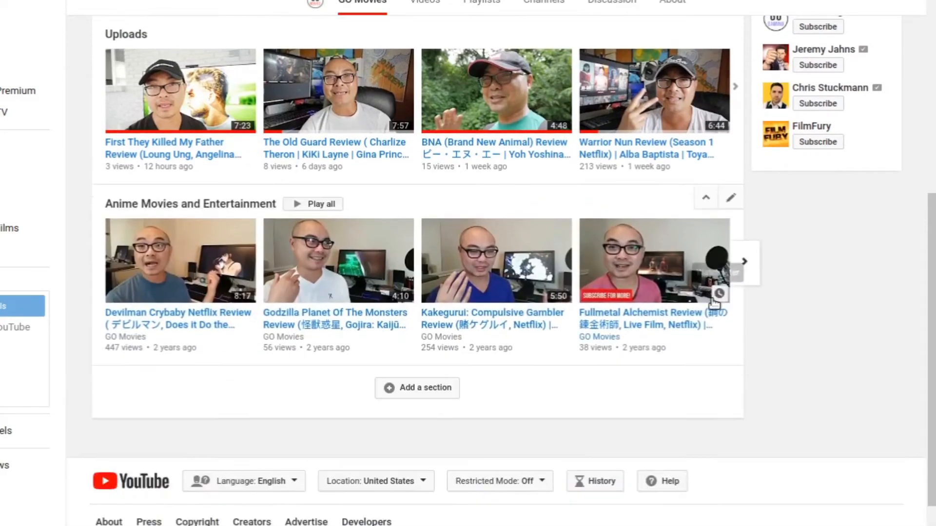
- Add another single-playlist section showing Sci-Fi Movies and Entertainment in a horizontal row
click(424, 386)
click(192, 416)
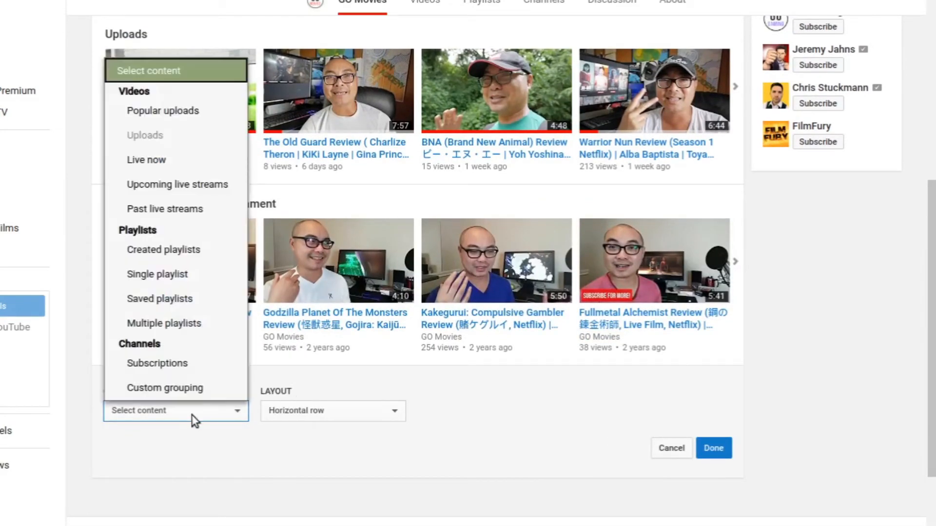
click(190, 268)
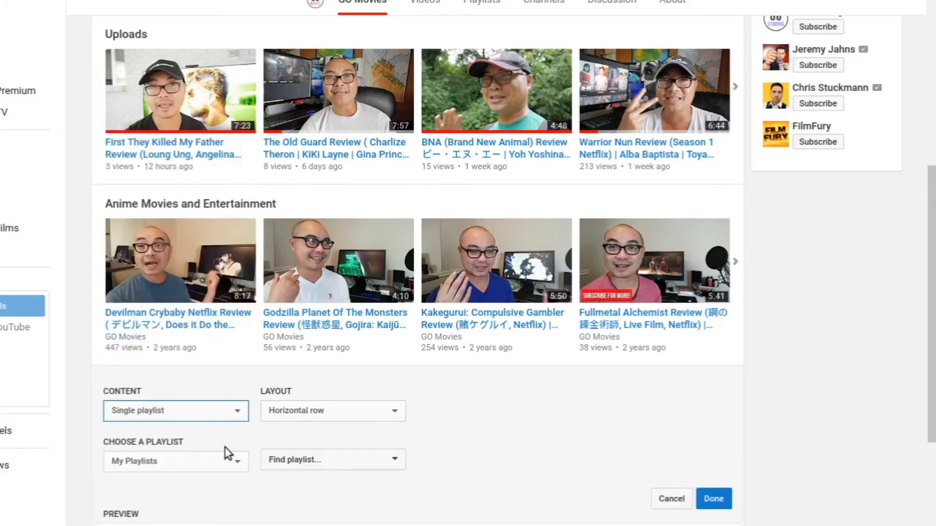
click(213, 460)
click(349, 458)
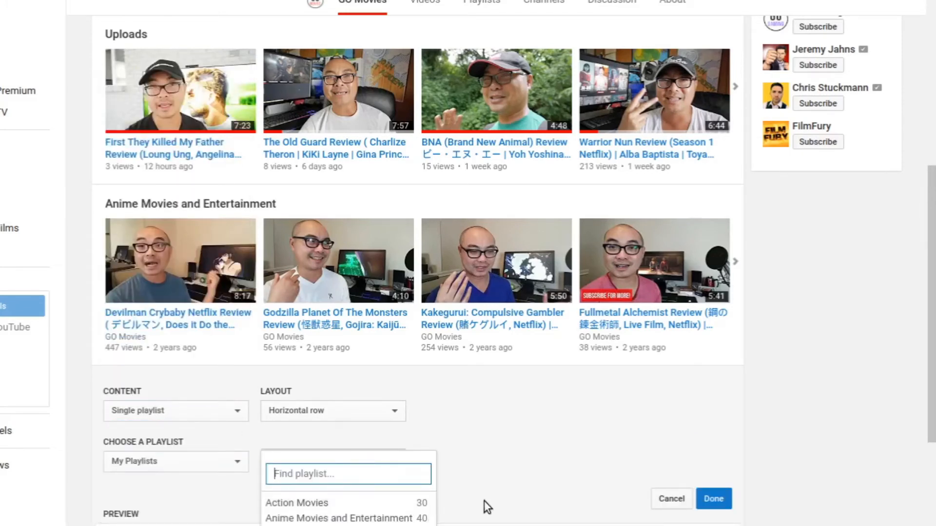
scroll(484, 501, down, 2)
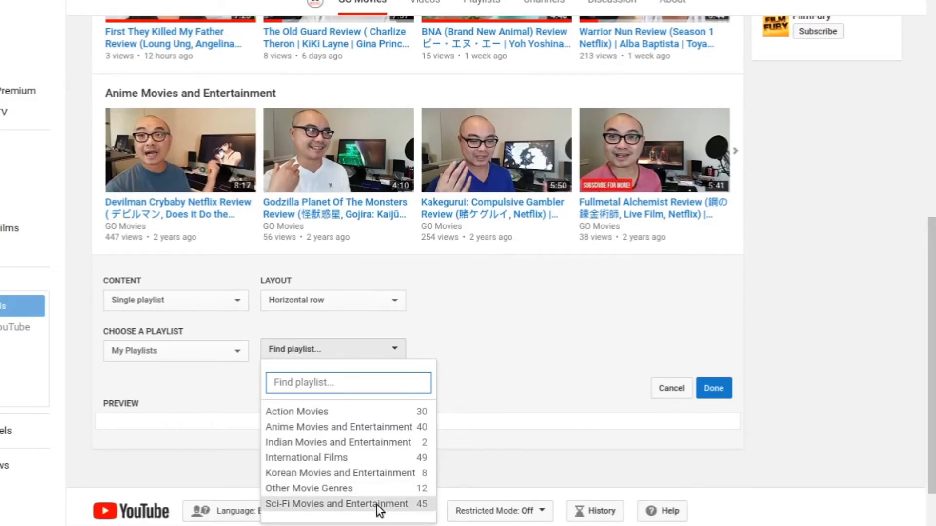
click(376, 506)
click(712, 392)
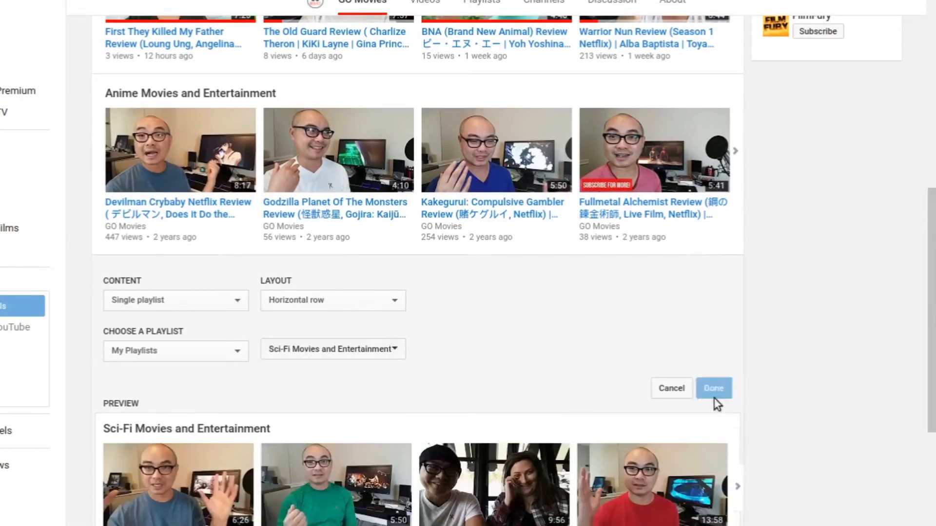
- Add a single-playlist section for the Action Movies playlist below the Sci-Fi section
click(426, 461)
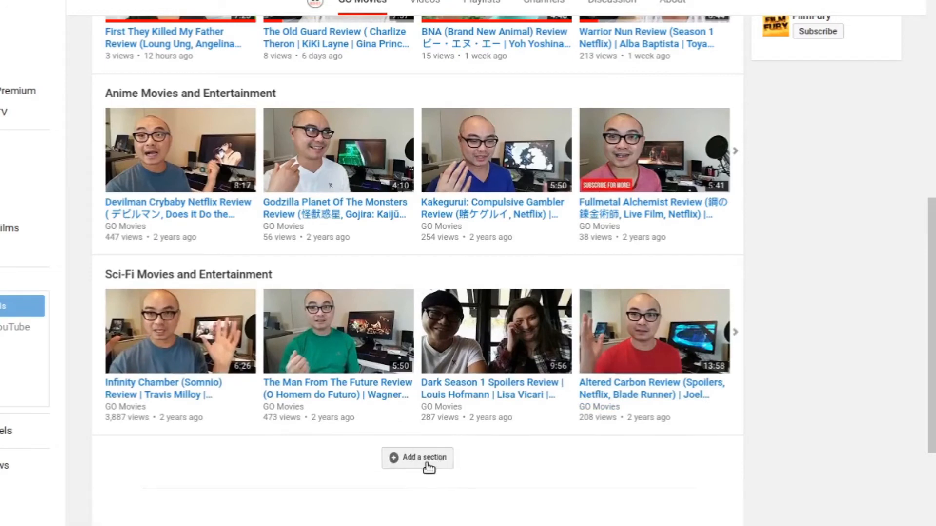
click(179, 481)
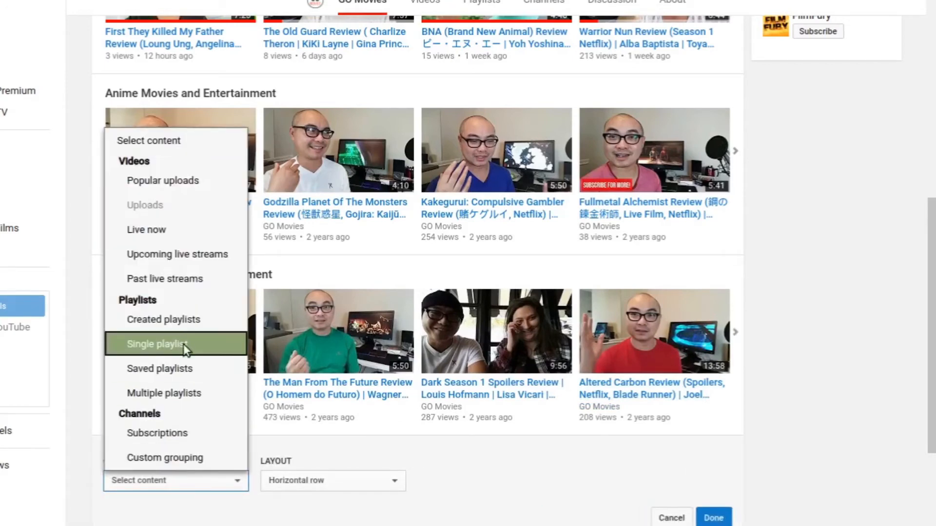
click(146, 342)
scroll(712, 330, down, 4)
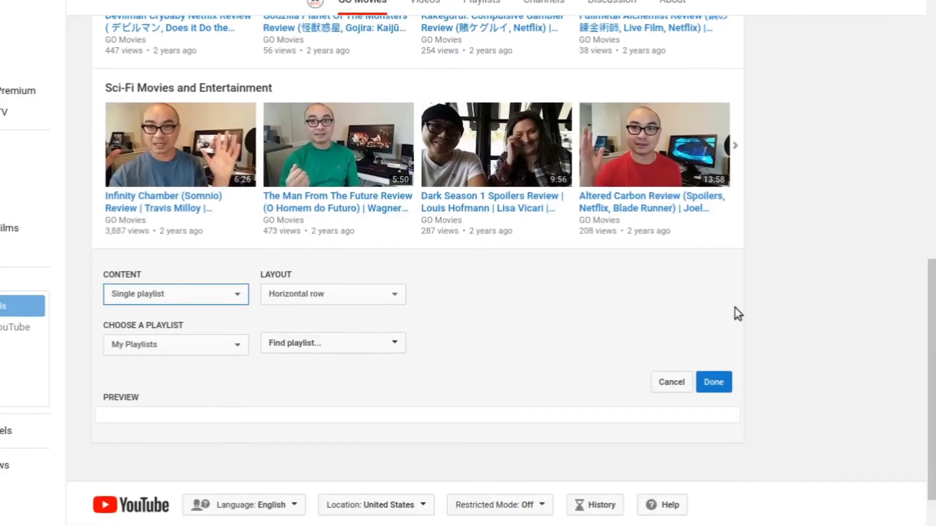
click(325, 342)
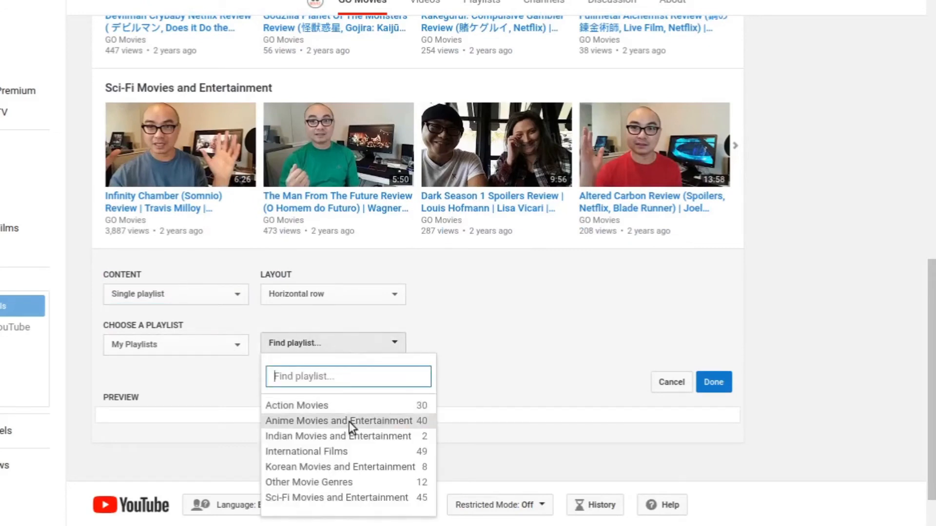
click(314, 407)
click(724, 389)
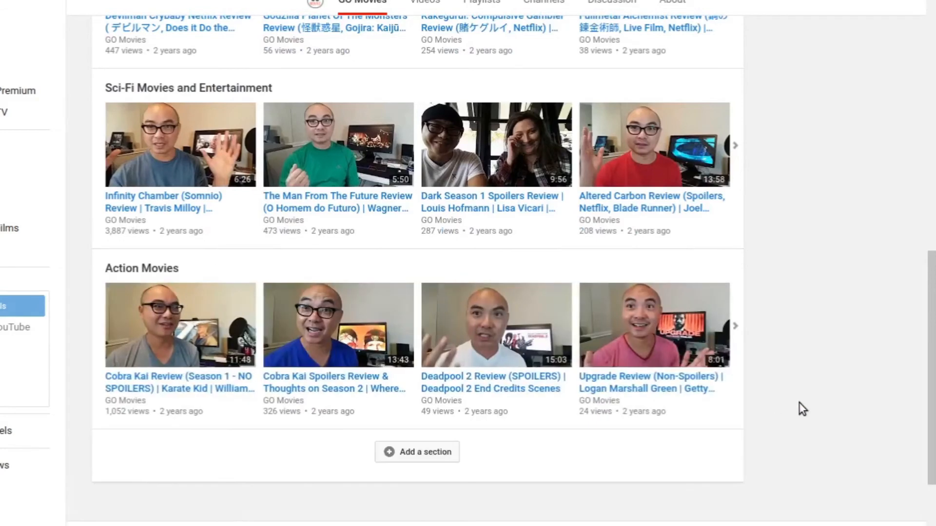
- Add a Popular uploads section in a horizontal row below Action Movies
click(432, 456)
click(225, 471)
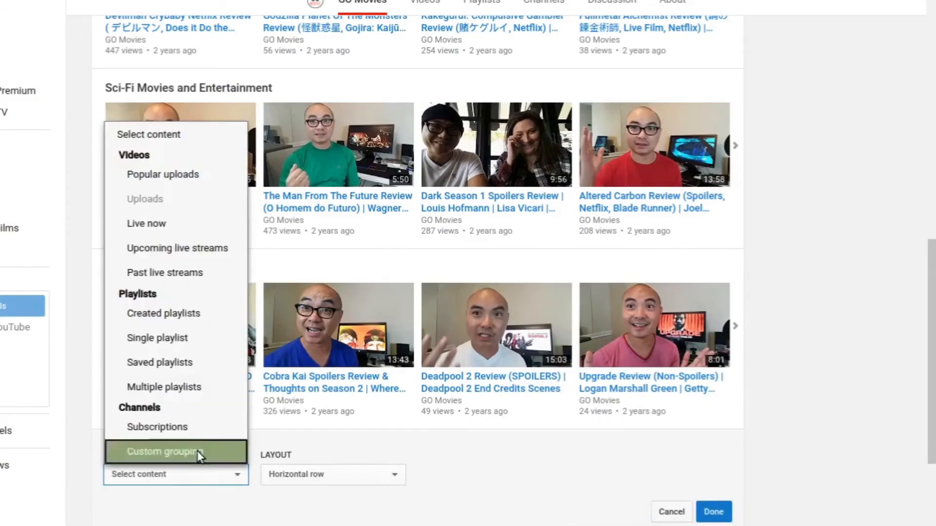
click(185, 183)
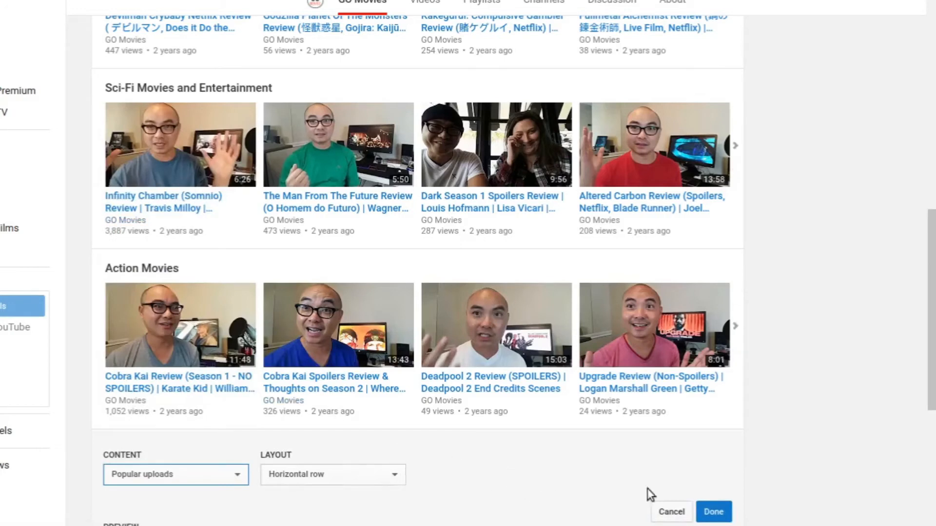
click(717, 515)
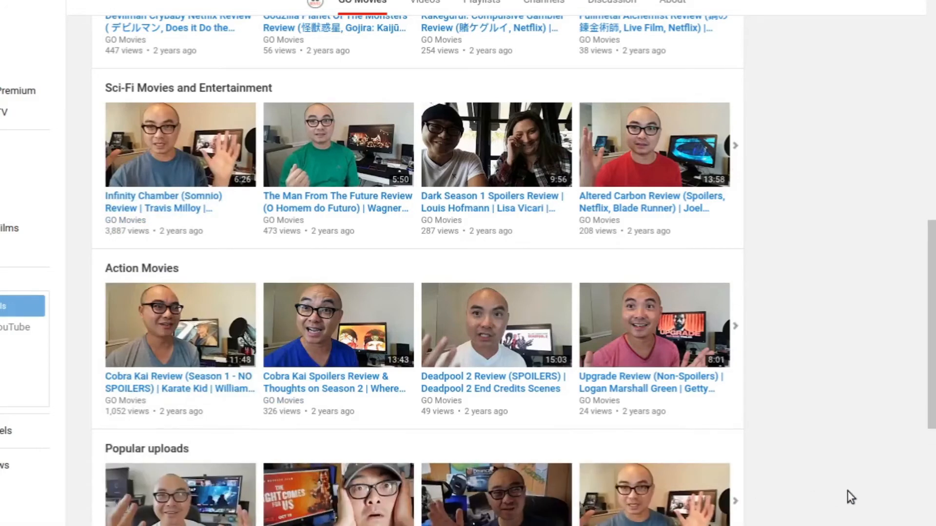
- Review the arranged home page sections and the channel settings, leaving the settings without saving
drag(932, 410, 933, 507)
drag(933, 436, 934, 121)
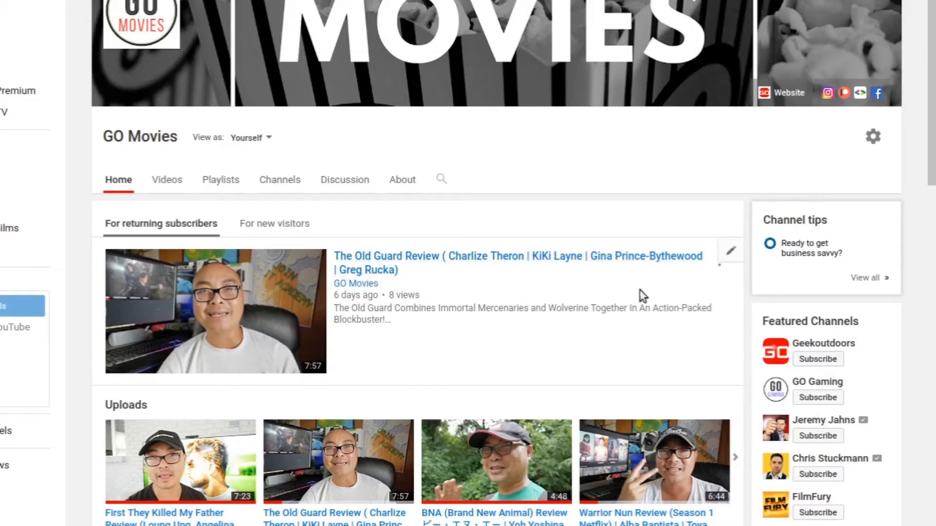
drag(933, 151, 932, 314)
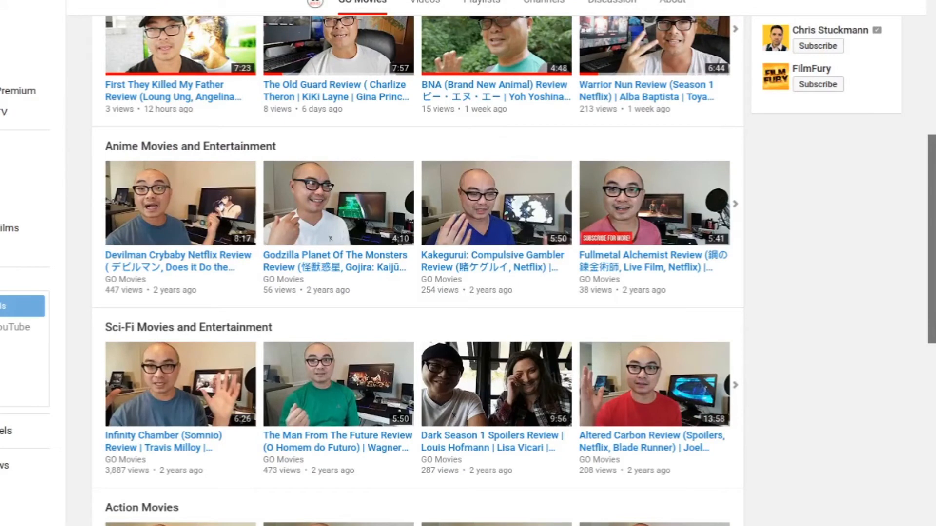
drag(933, 314, 933, 180)
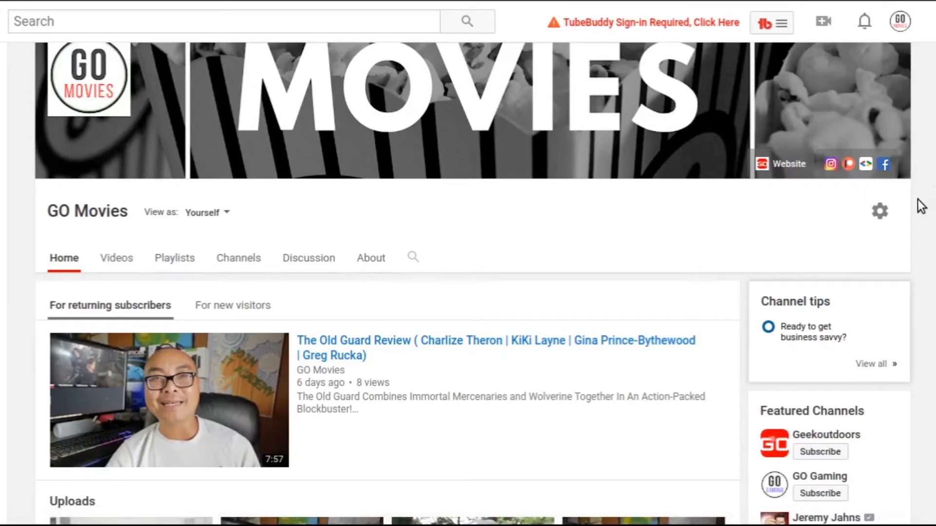
click(880, 214)
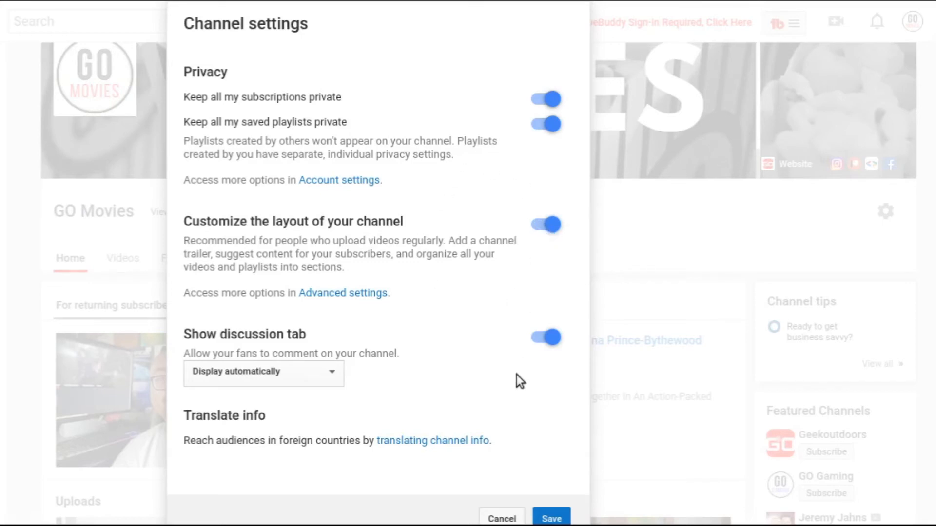
click(502, 519)
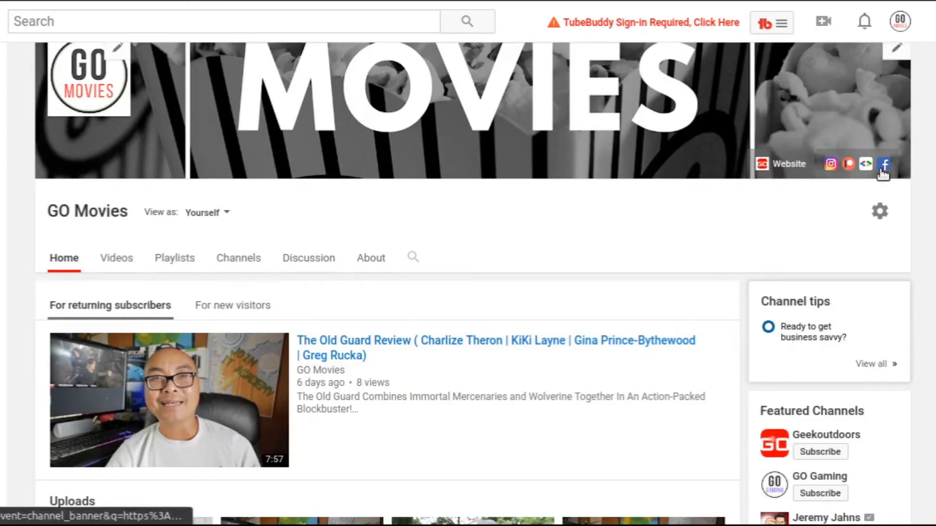
- Delete the Google Plus entry from the custom links on the channel's About page and save the link list
click(378, 262)
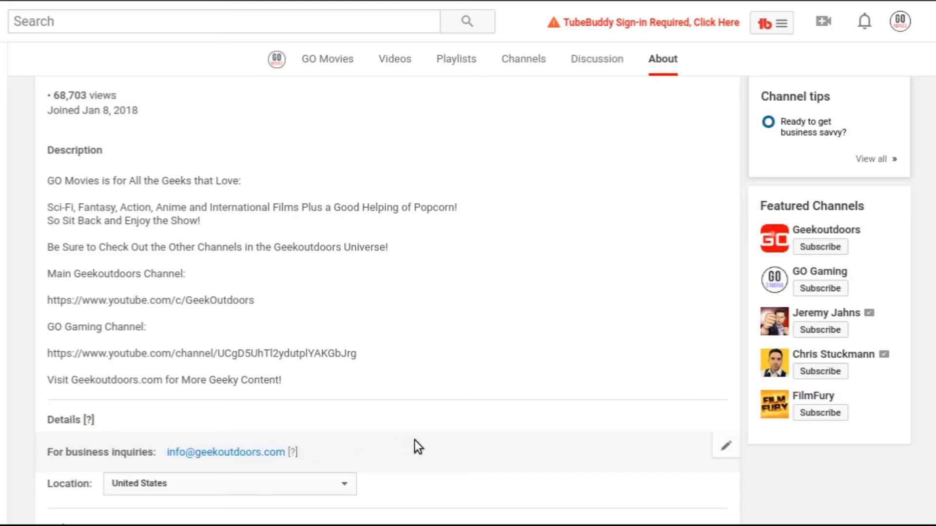
scroll(704, 340, down, 4)
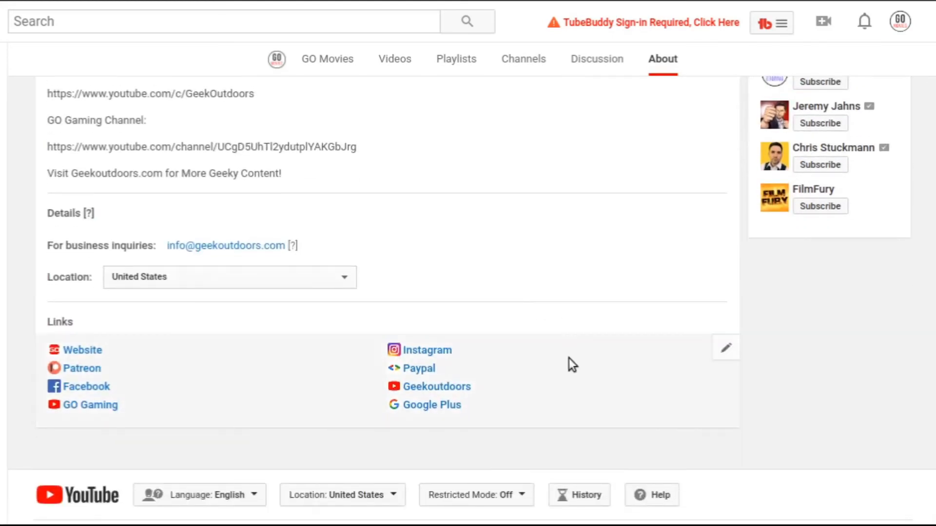
click(725, 352)
scroll(387, 292, down, 3)
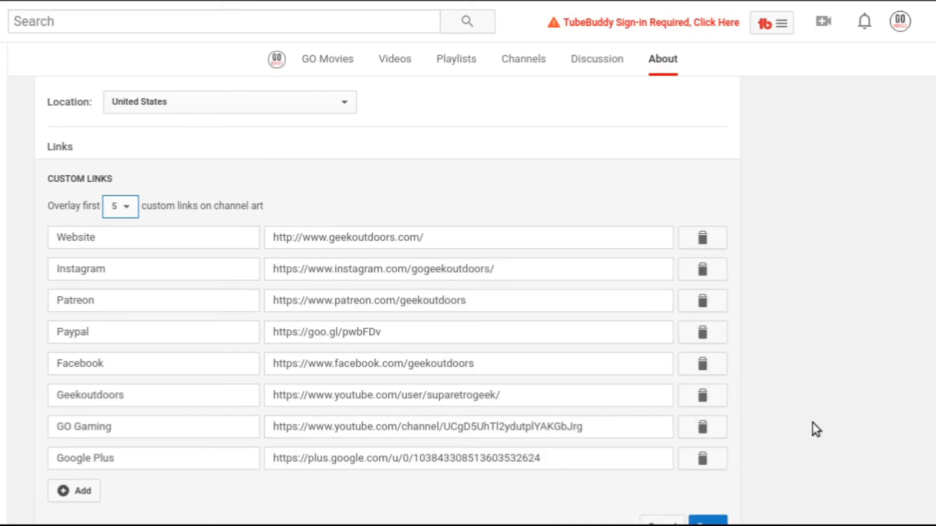
scroll(812, 422, down, 2)
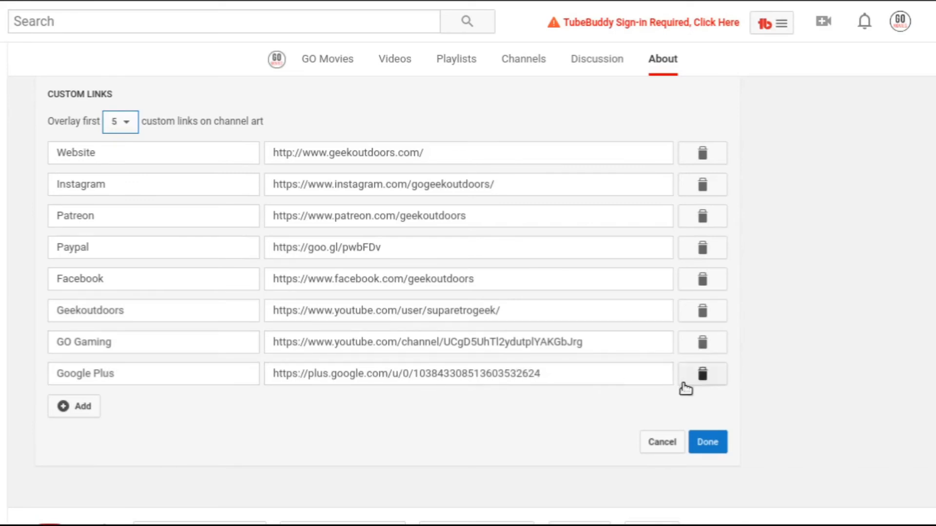
click(702, 374)
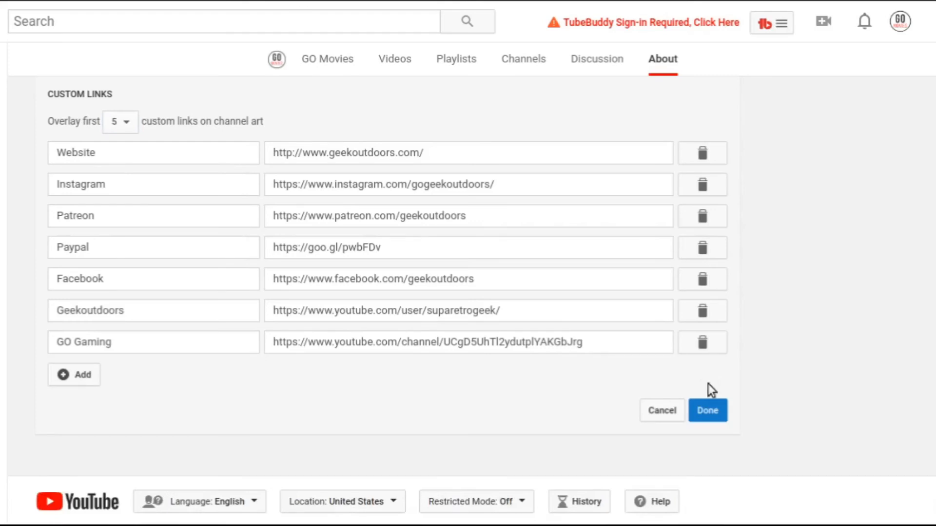
click(713, 411)
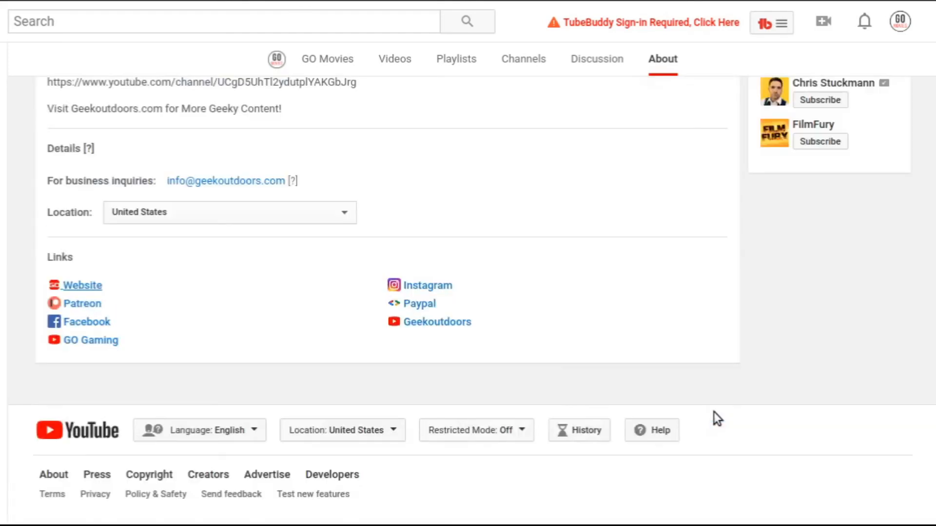
- Check the link overlay on the channel banner and the About page description, and return to the channel's home page
scroll(387, 219, up, 10)
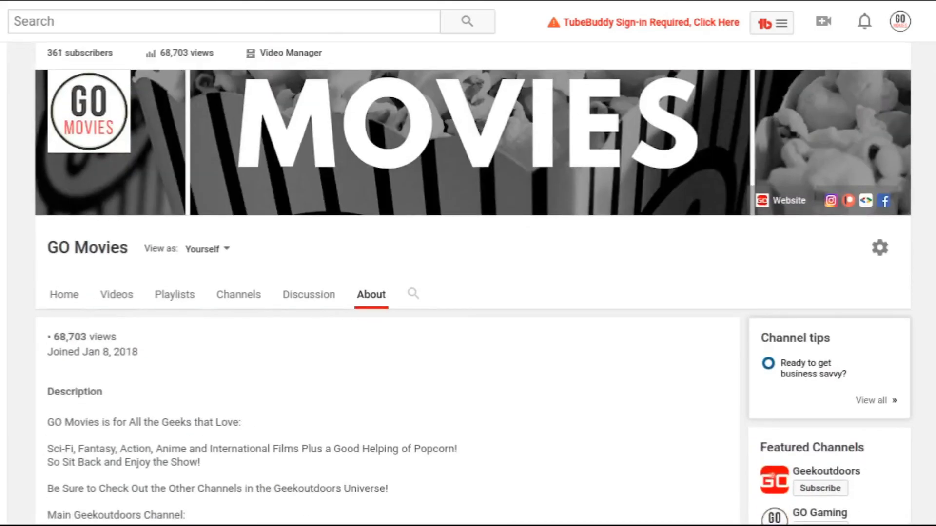
mouse_move(909, 126)
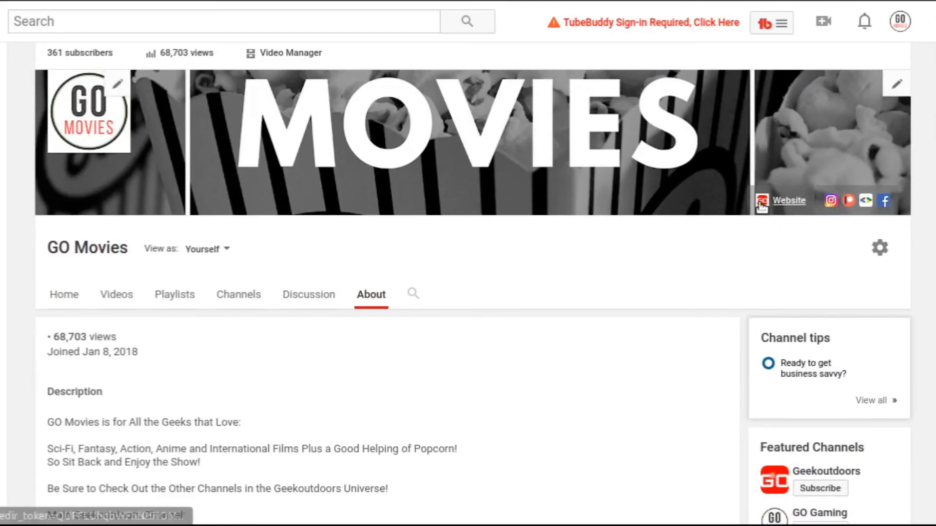
scroll(468, 287, down, 4)
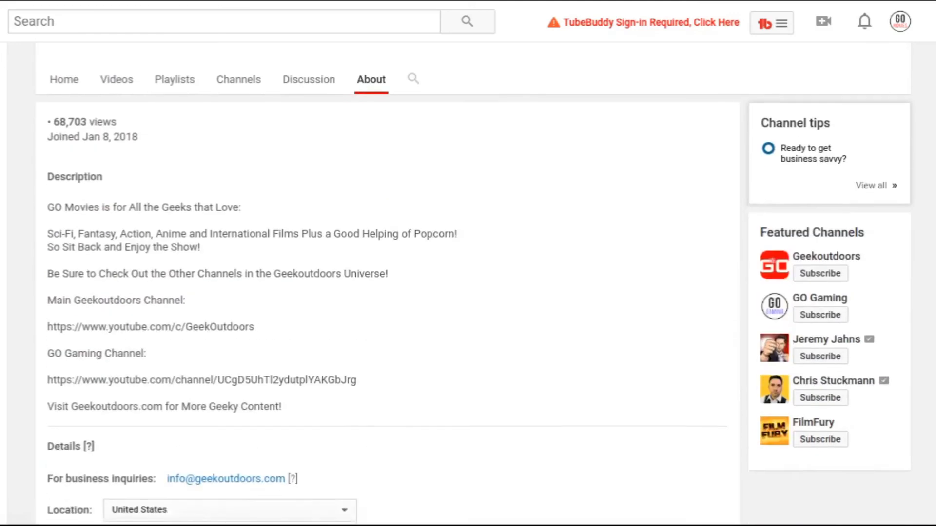
scroll(468, 288, down, 1)
scroll(468, 287, up, 5)
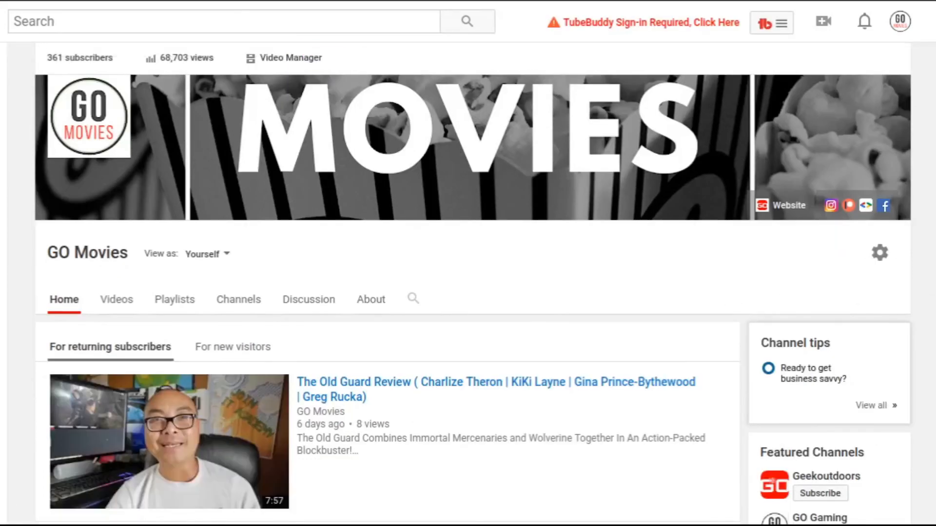
- Review the home page layout from the returning-subscriber video and Uploads through the playlist sections to Popular uploads
scroll(473, 283, down, 2)
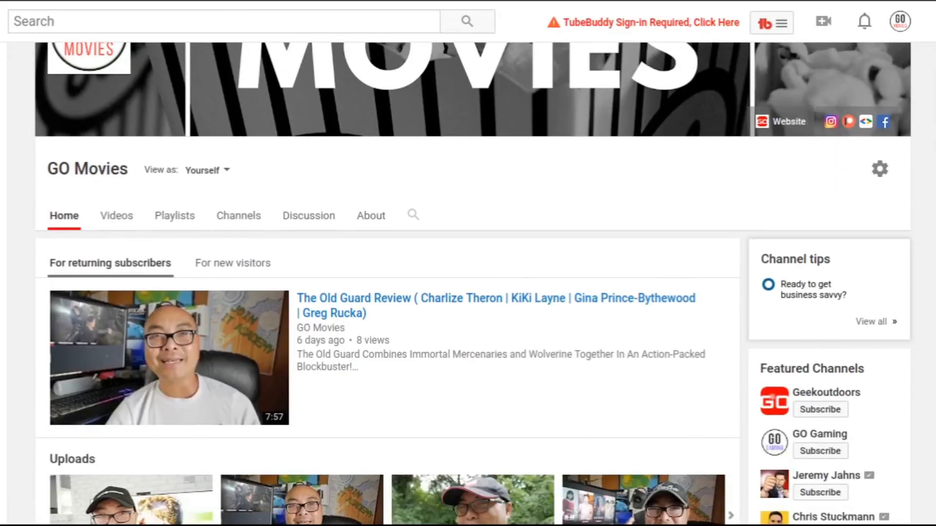
scroll(468, 283, down, 2)
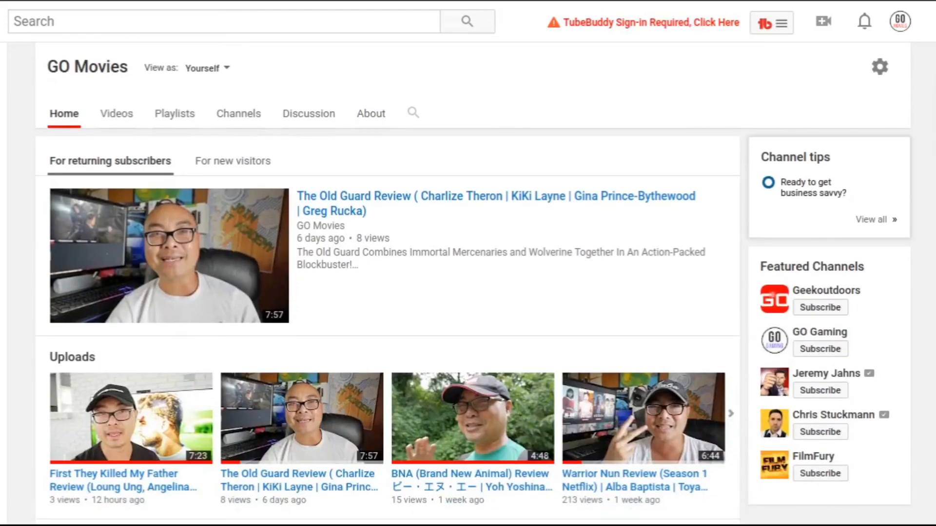
scroll(468, 282, down, 3)
scroll(468, 283, down, 3)
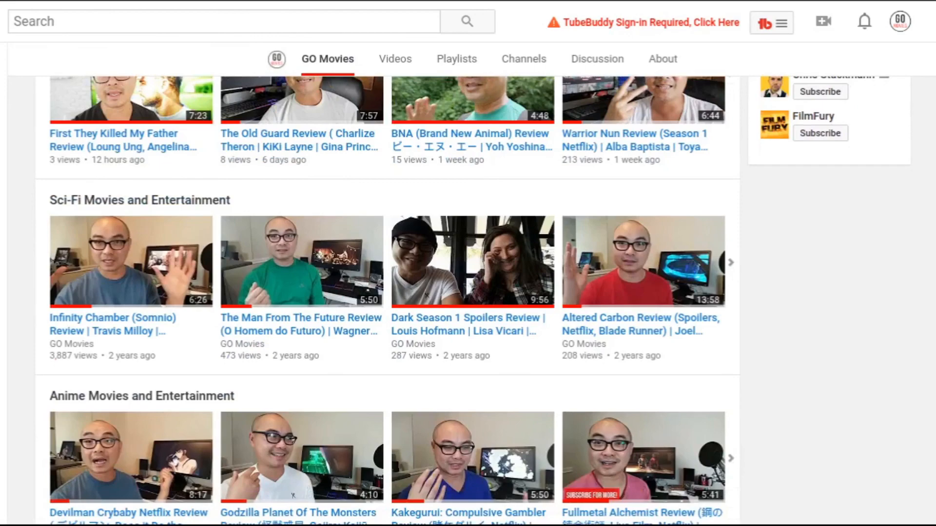
scroll(468, 282, down, 4)
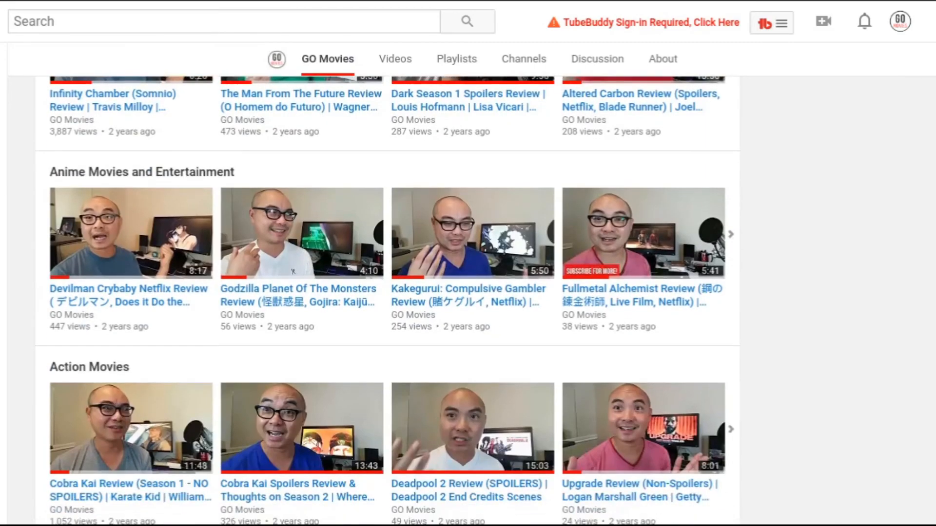
scroll(388, 302, down, 4)
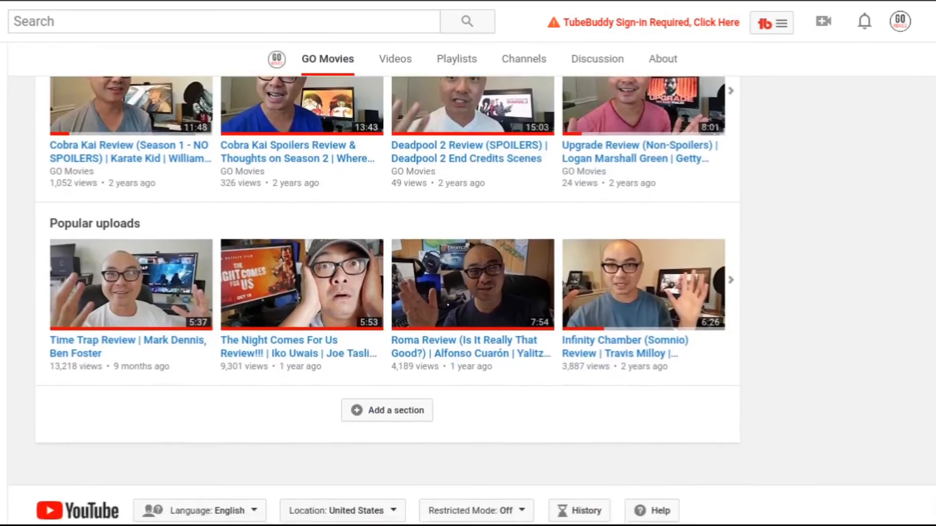
scroll(387, 293, up, 1)
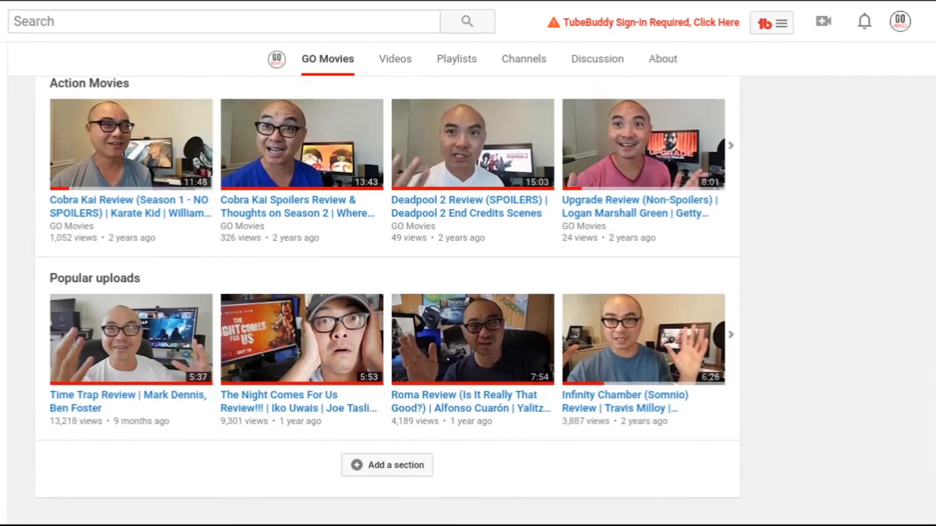
scroll(388, 293, up, 1)
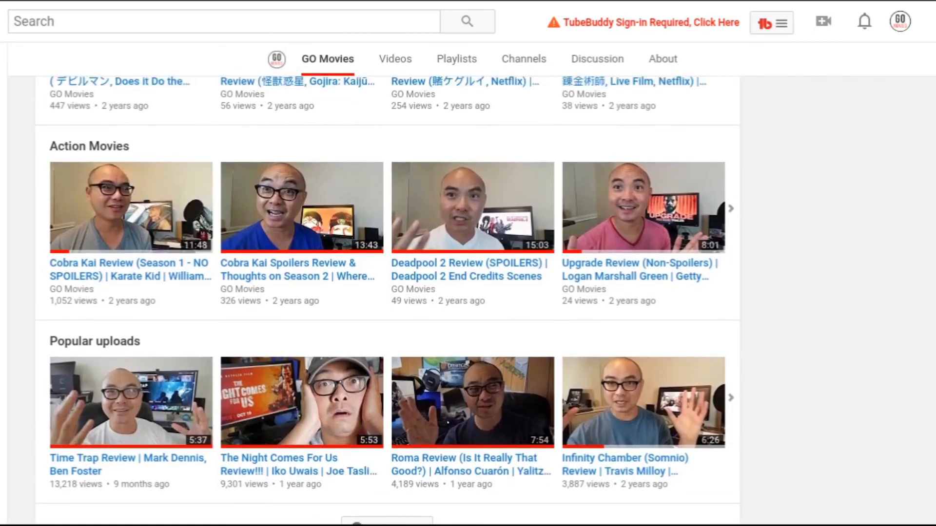
scroll(388, 292, up, 2)
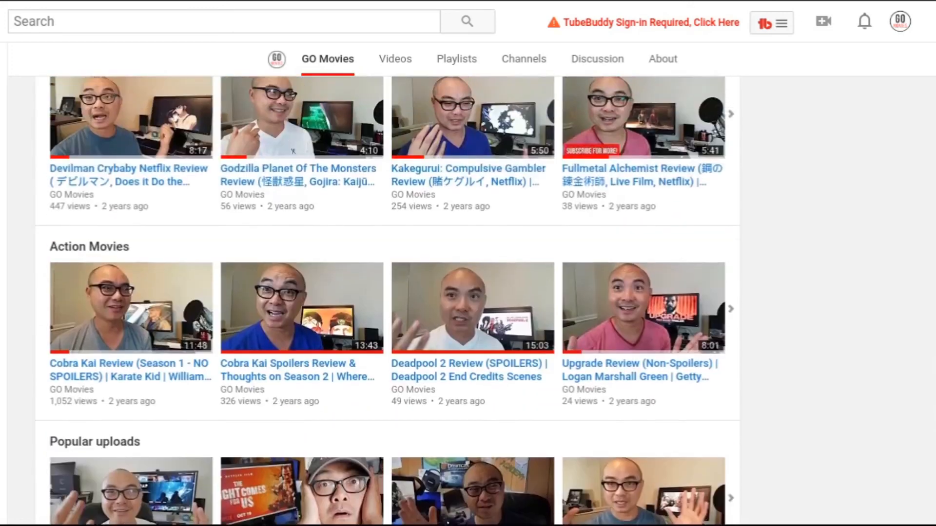
scroll(388, 292, up, 3)
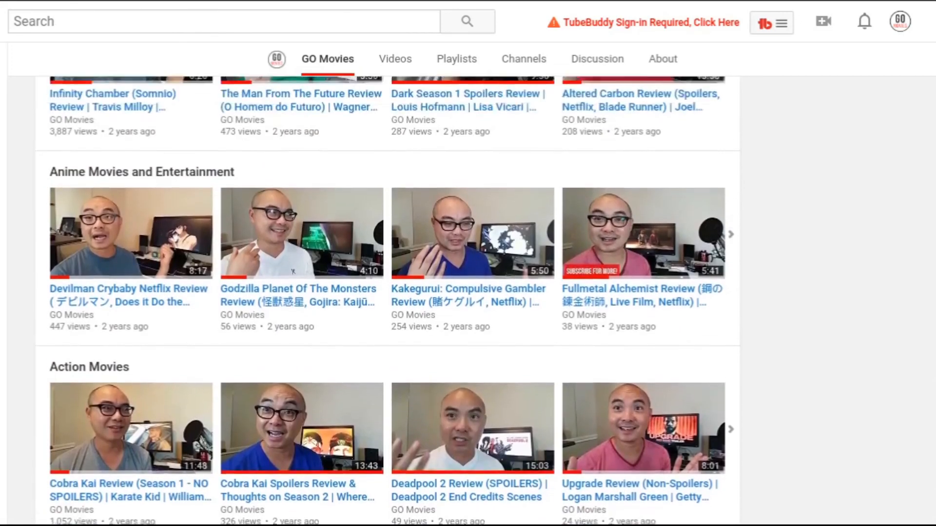
scroll(388, 292, up, 5)
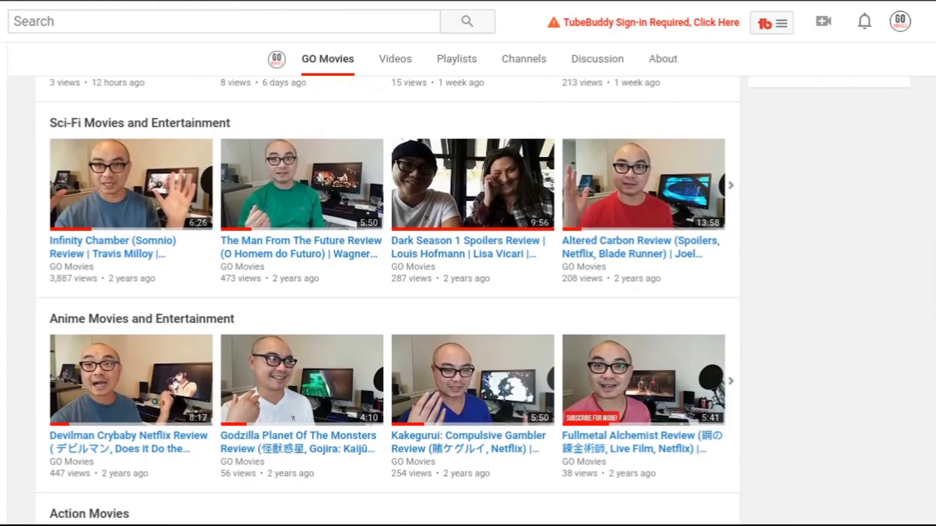
scroll(387, 292, up, 5)
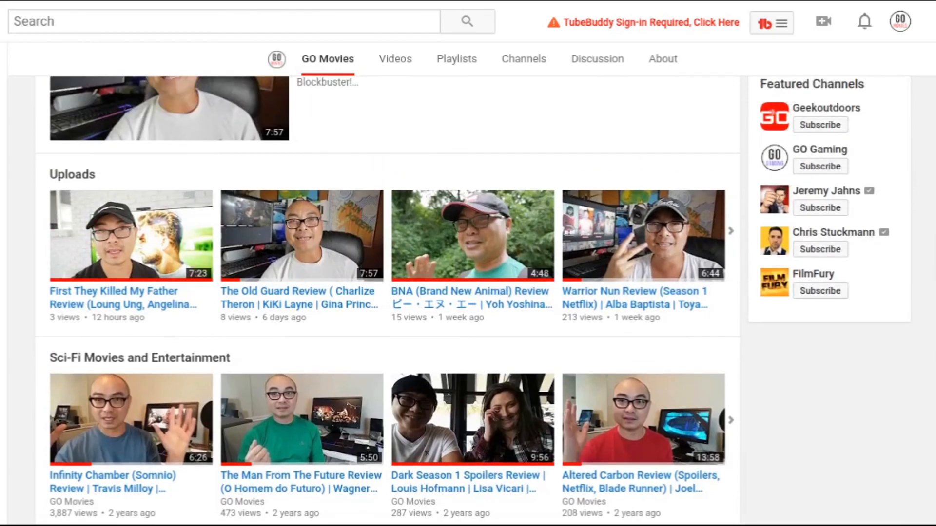